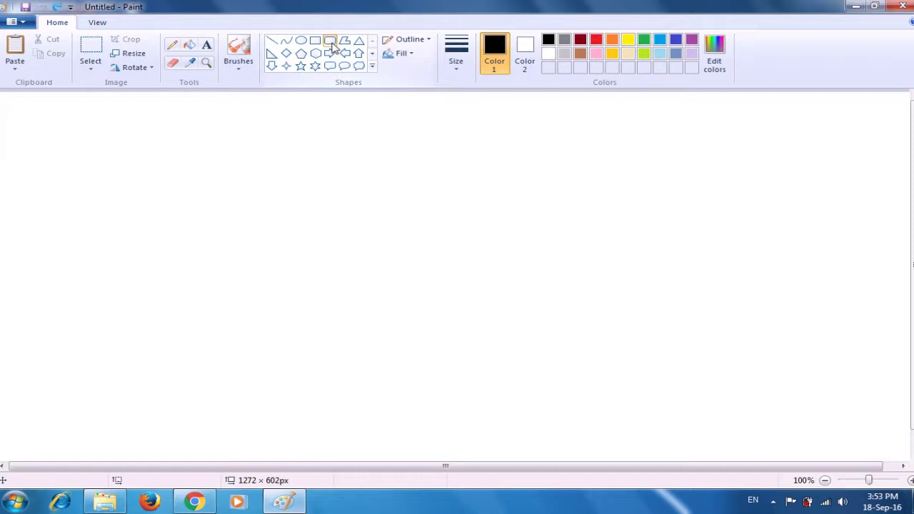
# - Draw a thin horizontal rounded rectangle about 526 × 16 px across the canvas, with a black outline and solid brown fill
pyautogui.click(401, 55)
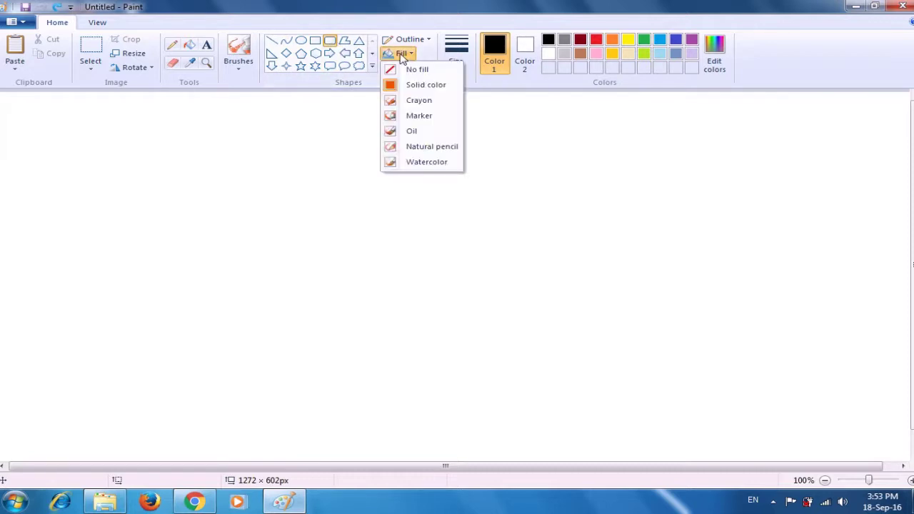
pyautogui.click(419, 85)
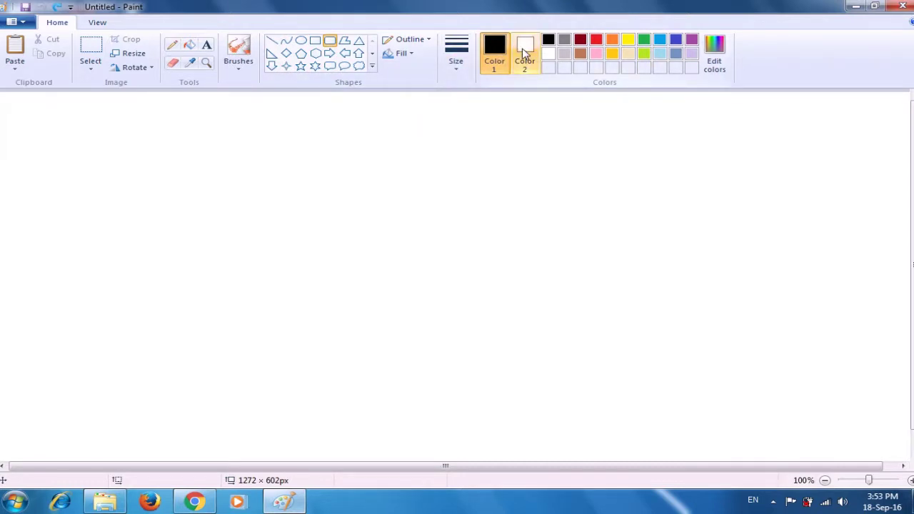
pyautogui.click(525, 51)
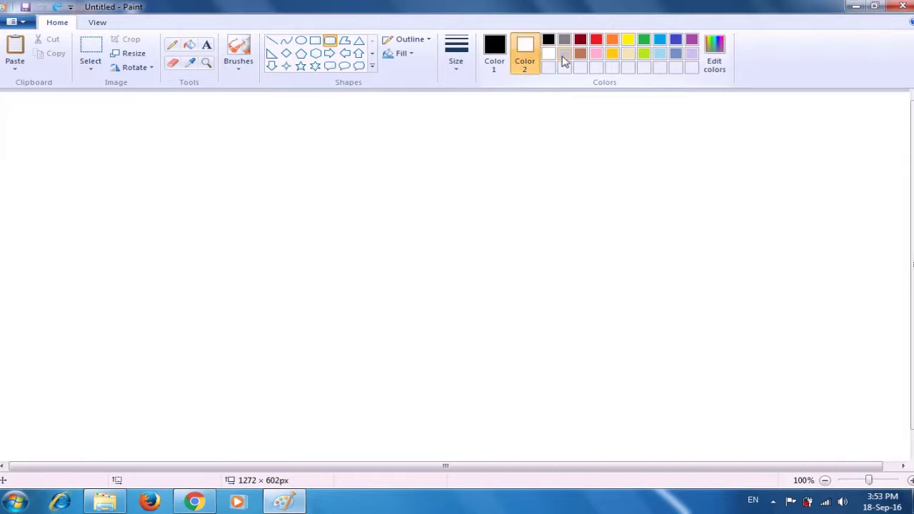
pyautogui.click(579, 55)
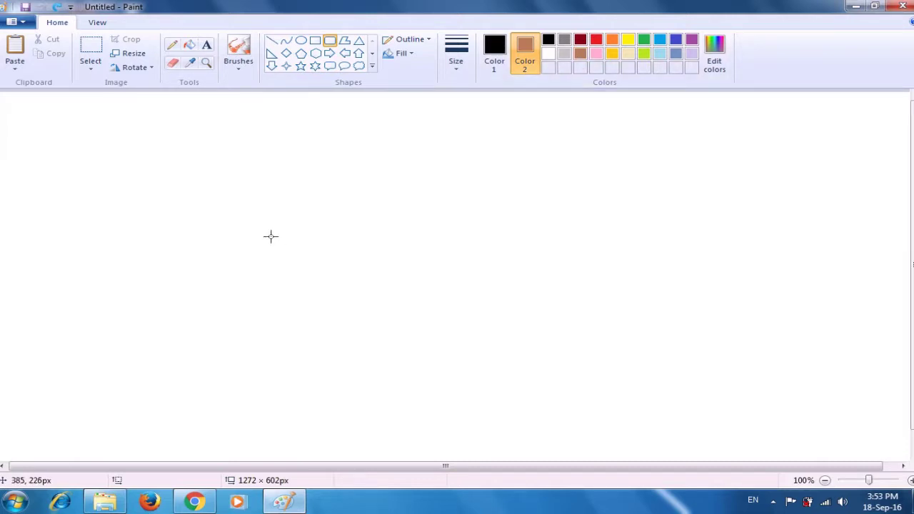
pyautogui.moveTo(266, 236); pyautogui.dragTo(647, 244)
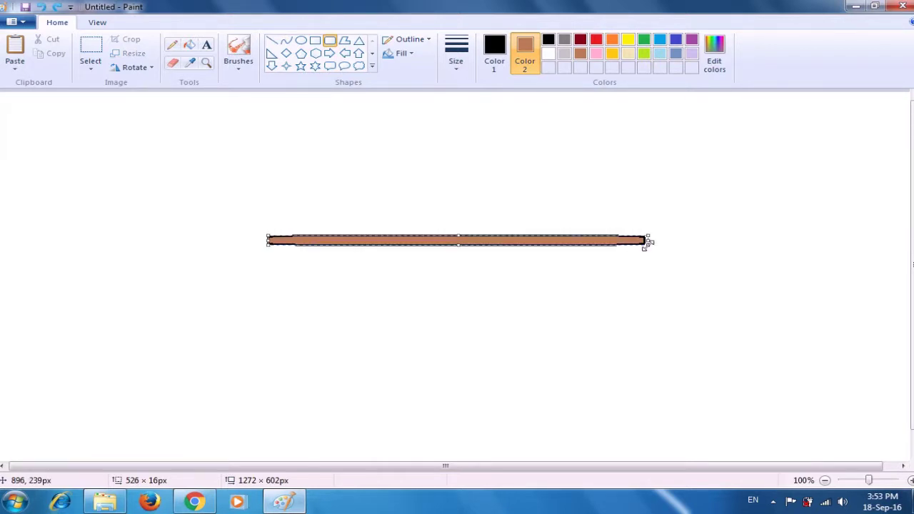
pyautogui.click(712, 238)
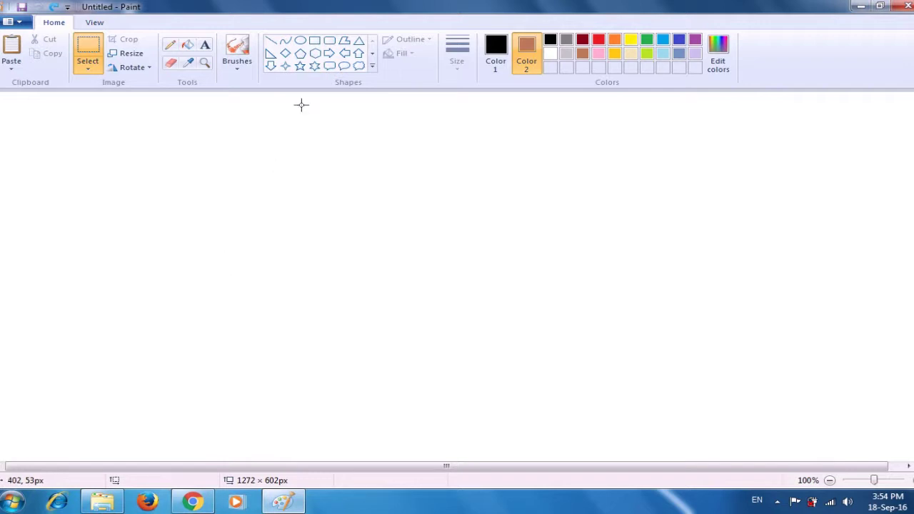
# - Draw a tall rounded rectangle with a black outline and solid black fill in the middle of the blank canvas
pyautogui.click(330, 41)
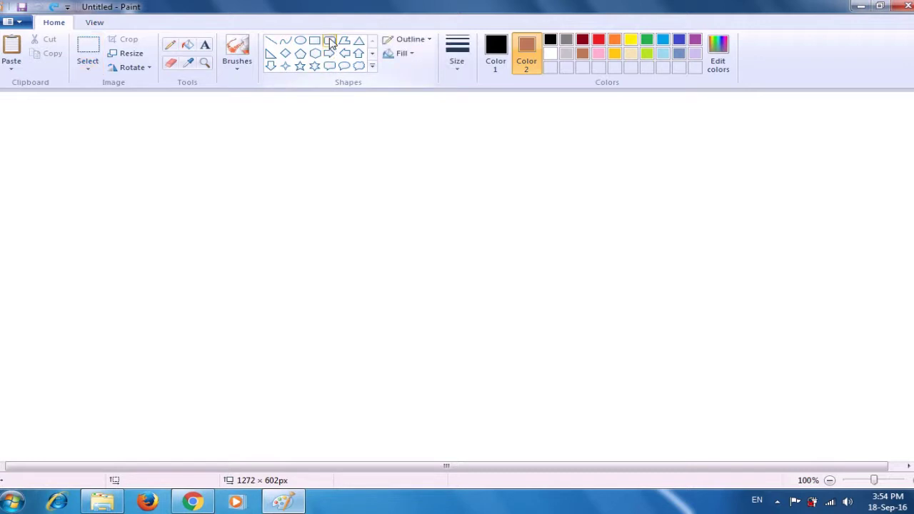
pyautogui.click(406, 62)
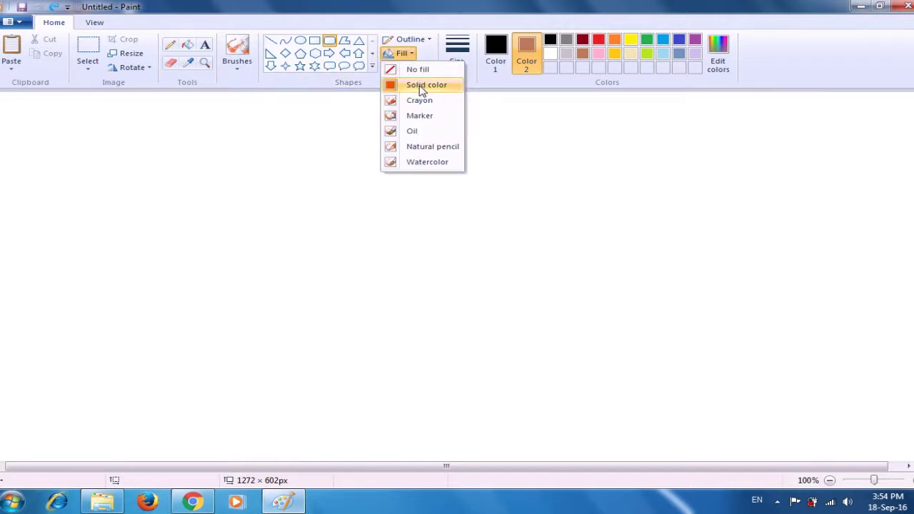
pyautogui.click(421, 87)
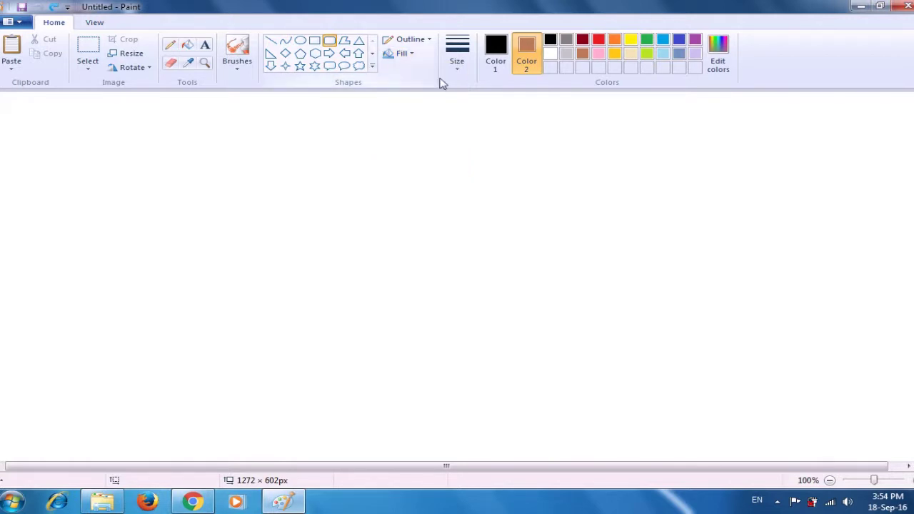
pyautogui.click(497, 62)
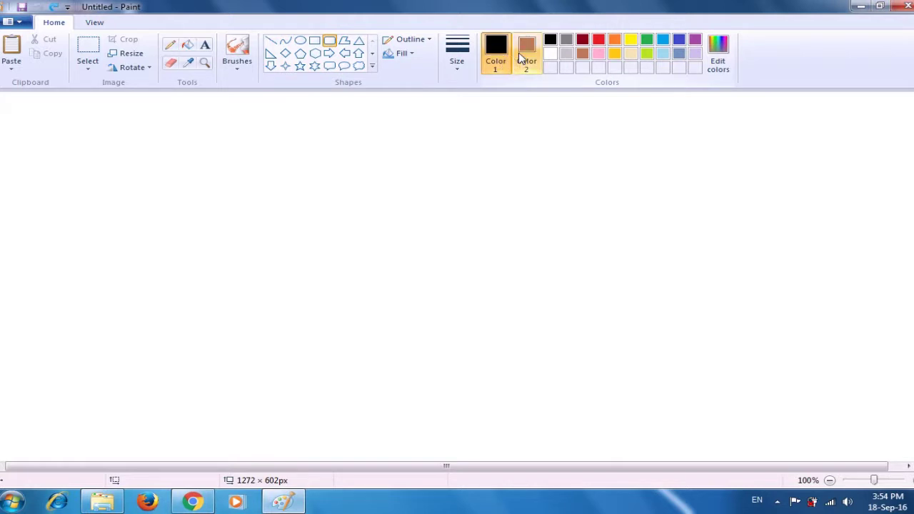
pyautogui.click(524, 58)
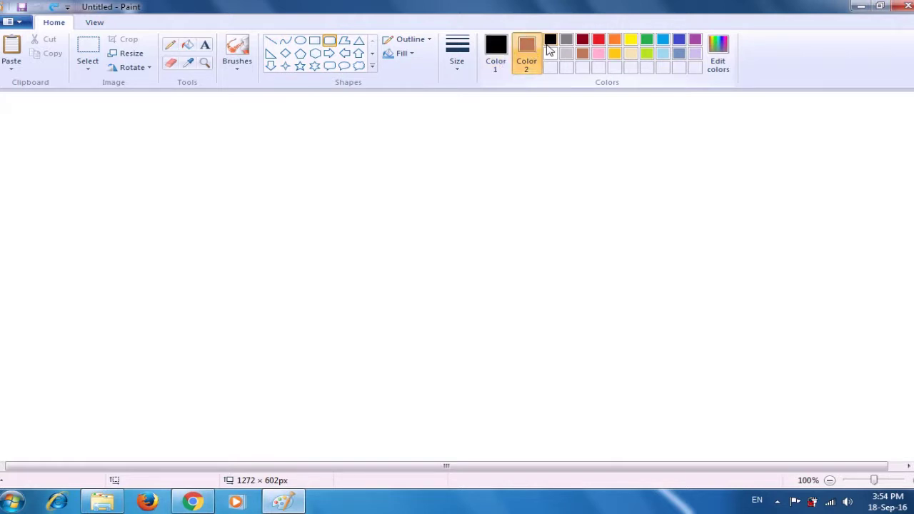
pyautogui.click(549, 44)
pyautogui.click(493, 62)
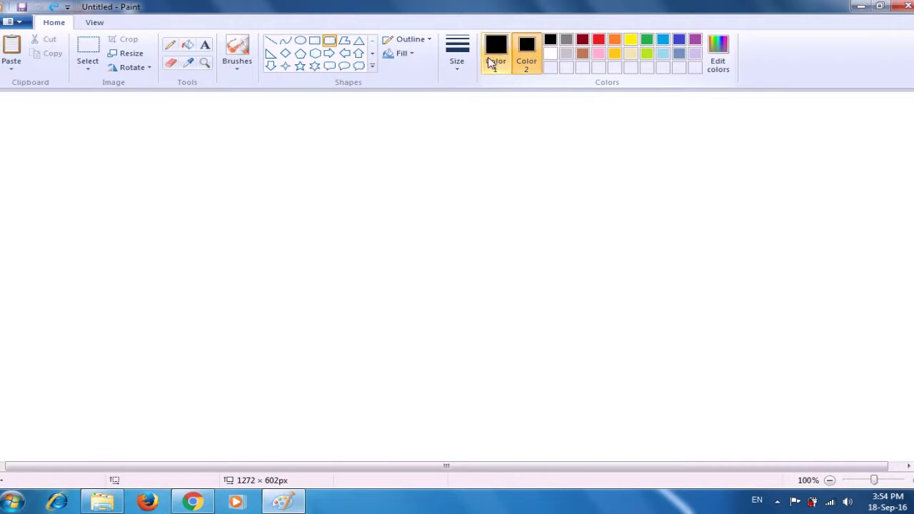
pyautogui.click(526, 57)
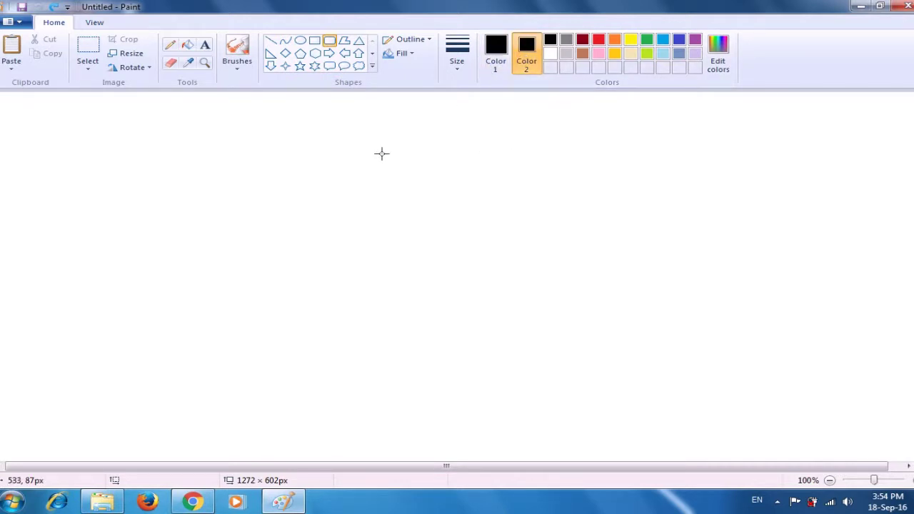
pyautogui.moveTo(343, 176); pyautogui.dragTo(491, 380)
pyautogui.click(573, 333)
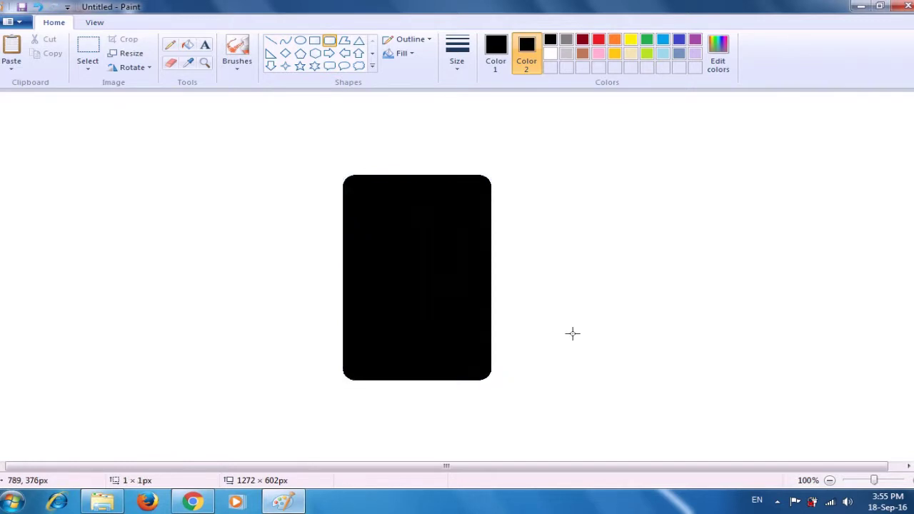
# - Draw a rounded rectangle about 163 × 254 px with light gray fill inside the black one and nudge it left to centre it
pyautogui.click(566, 54)
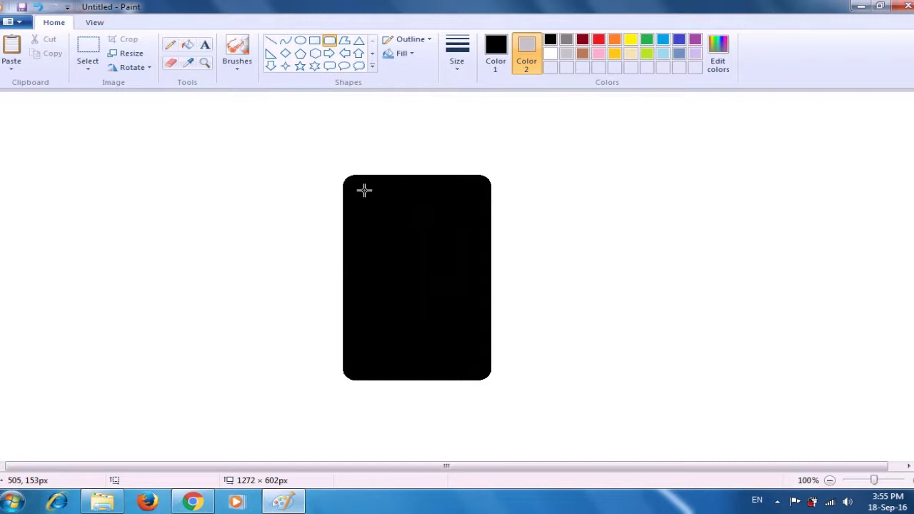
pyautogui.moveTo(364, 190)
pyautogui.mouseDown()
pyautogui.moveTo(382, 275)
pyautogui.moveTo(412, 322)
pyautogui.moveTo(482, 353)
pyautogui.mouseUp()
pyautogui.press('Left')
pyautogui.press('Left')
pyautogui.press('Left')
pyautogui.press('Left')
pyautogui.press('Left')
pyautogui.press('Left')
pyautogui.press('Left')
pyautogui.press('Left')
pyautogui.press('Left')
pyautogui.press('Left')
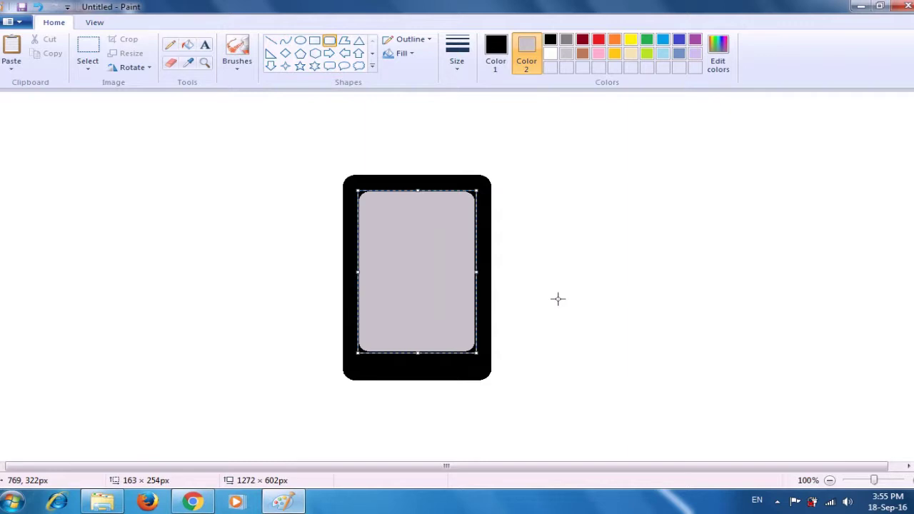
pyautogui.click(609, 270)
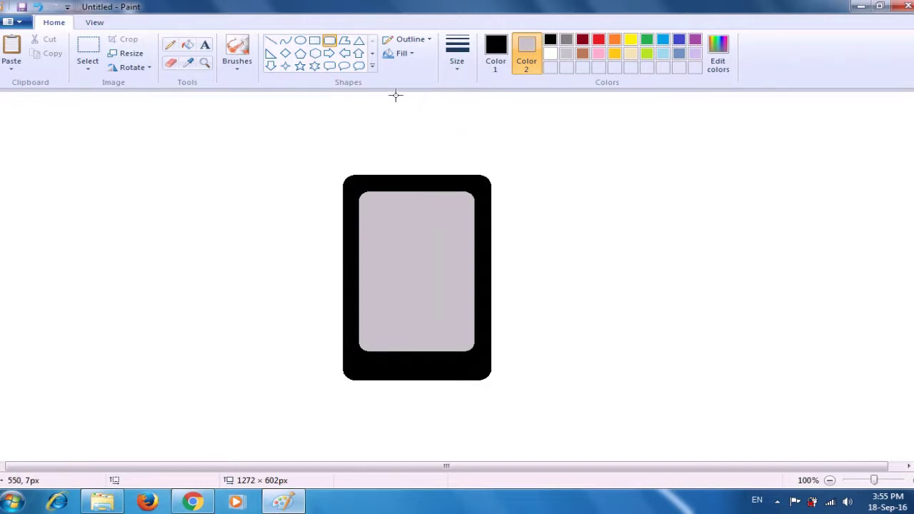
# - Draw a small oval about 25 × 17 px with light gray outline and fill, centred in the black strip below the gray screen
pyautogui.click(300, 41)
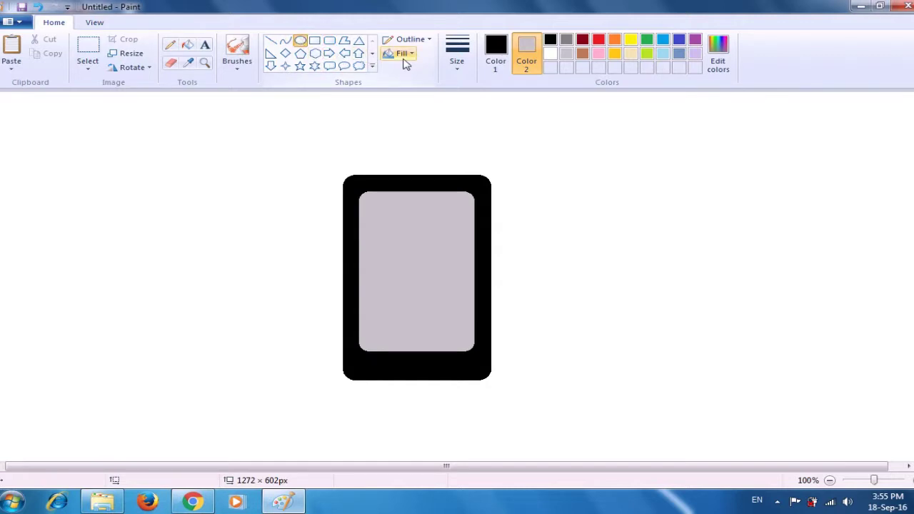
pyautogui.click(500, 61)
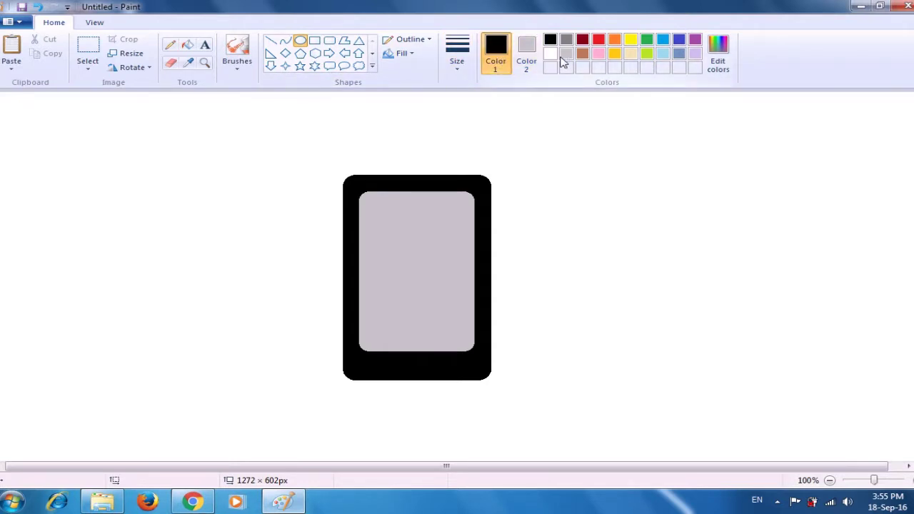
pyautogui.click(564, 55)
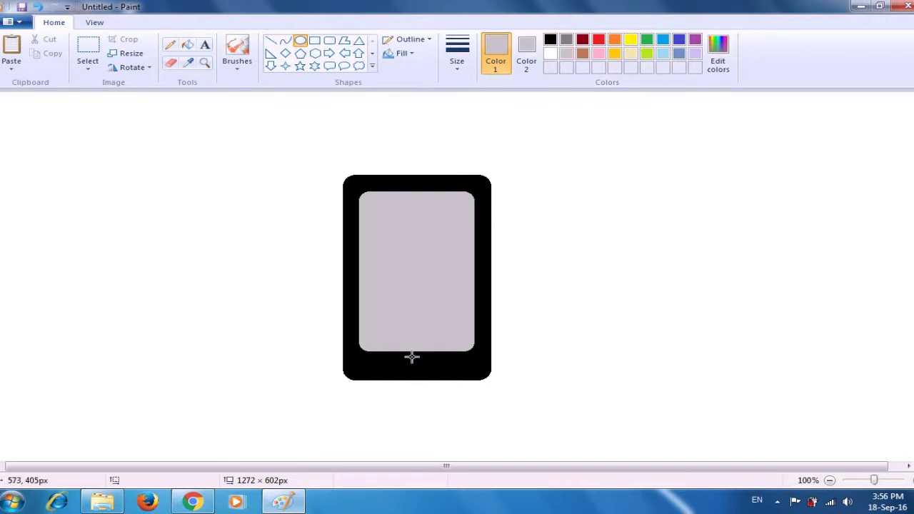
pyautogui.moveTo(406, 359); pyautogui.dragTo(423, 370)
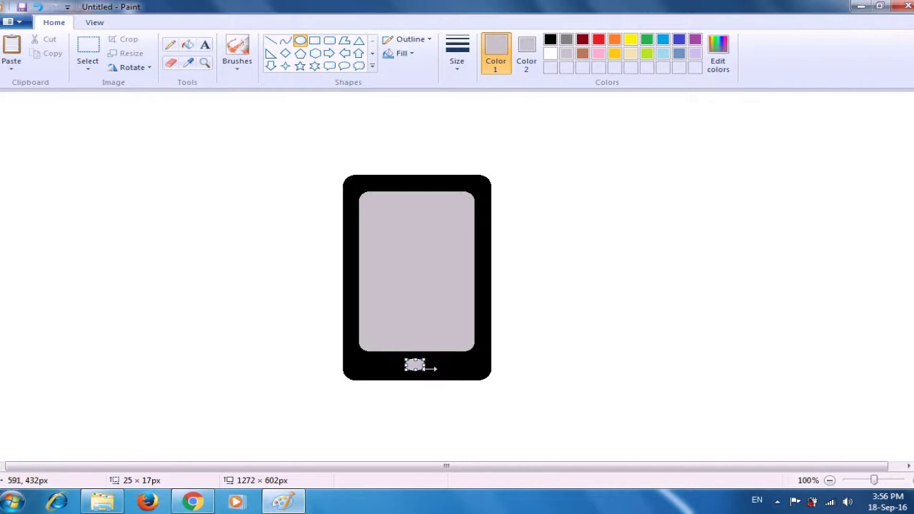
pyautogui.click(569, 312)
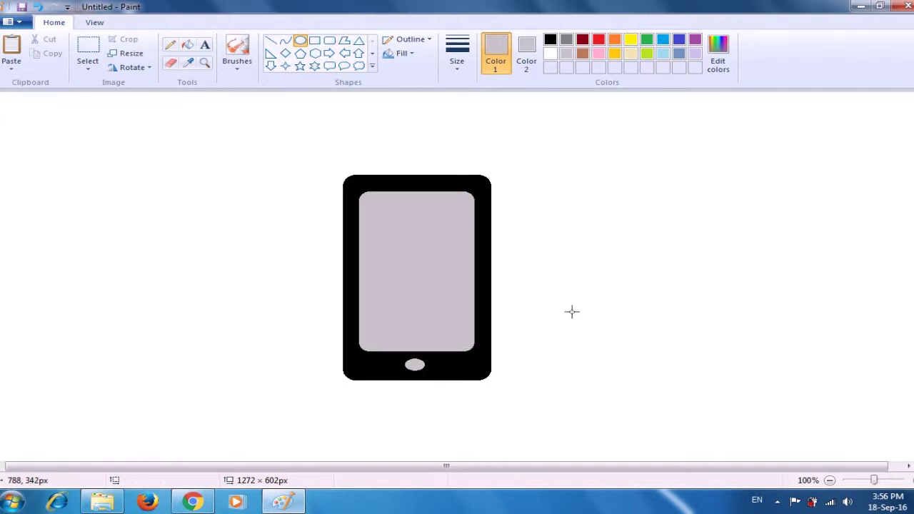
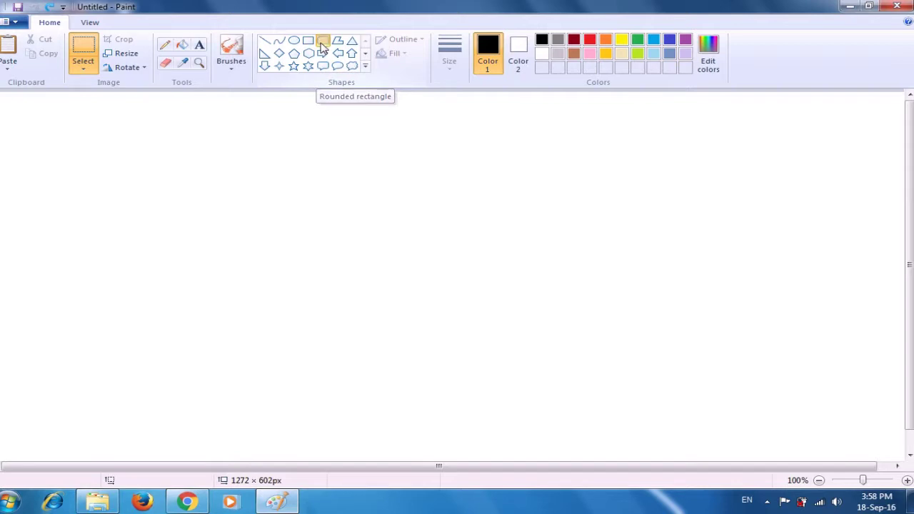
# - Draw a black-outlined rounded rectangle about 335 × 244 px in the middle of the blank canvas
pyautogui.click(322, 46)
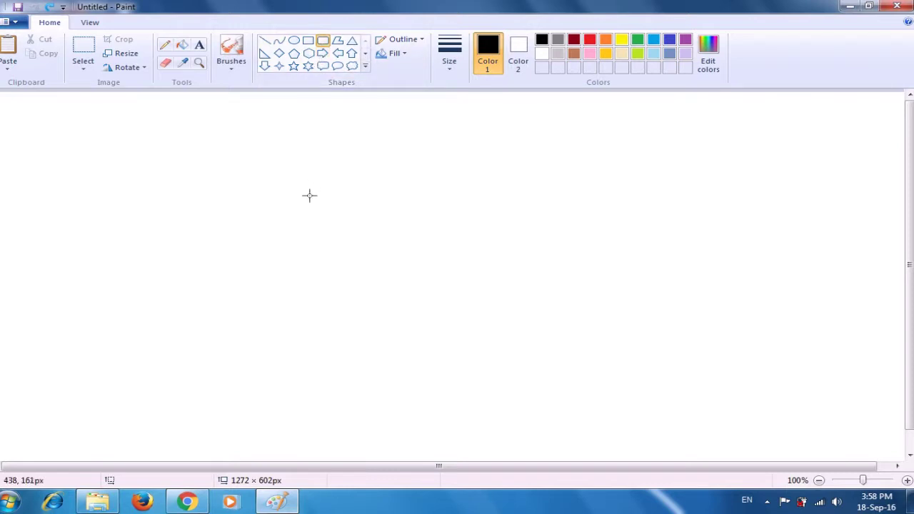
pyautogui.moveTo(307, 202); pyautogui.dragTo(549, 360)
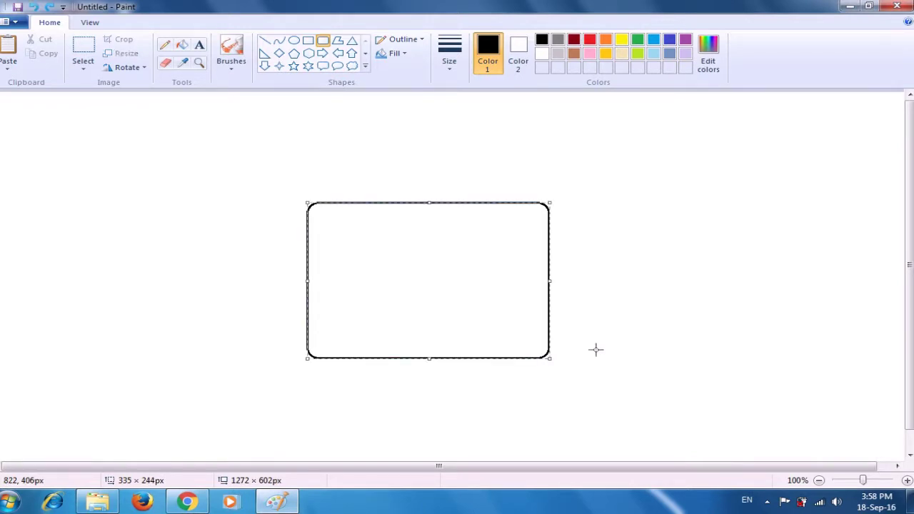
pyautogui.click(631, 330)
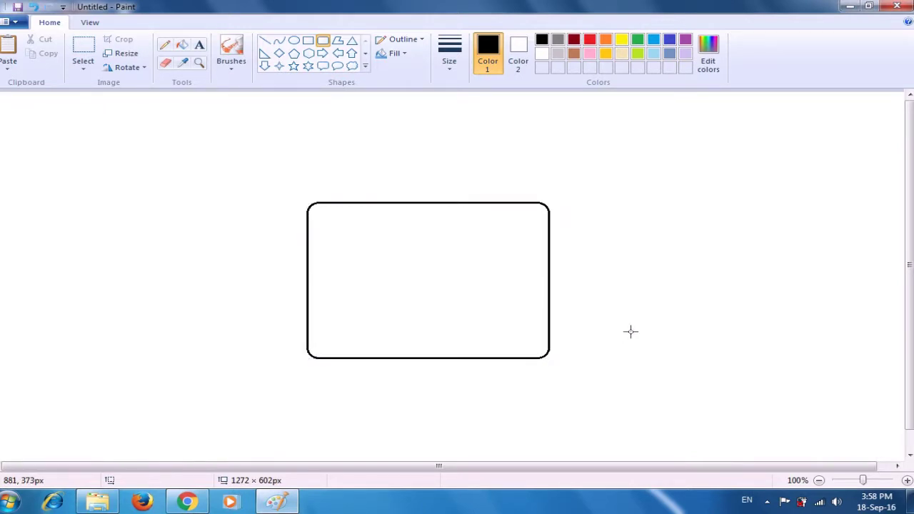
# - Draw two red-outlined rounded rectangles, one about 121 × 70 px on the black rectangle's top edge and a wider one against its bottom edge
pyautogui.click(589, 41)
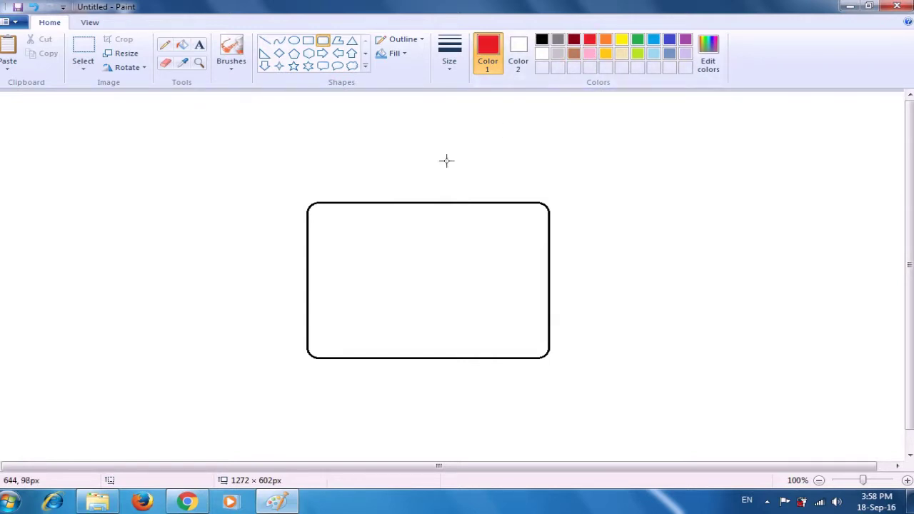
pyautogui.moveTo(404, 158); pyautogui.dragTo(491, 204)
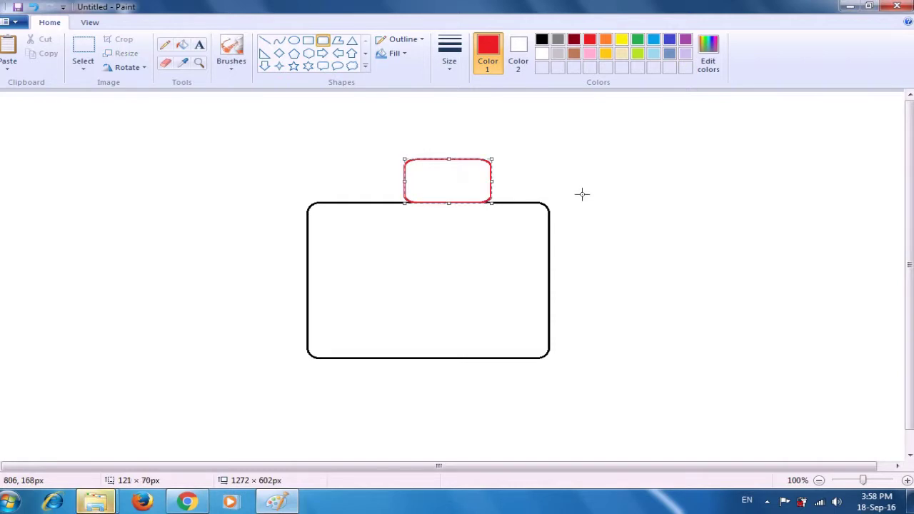
pyautogui.click(646, 166)
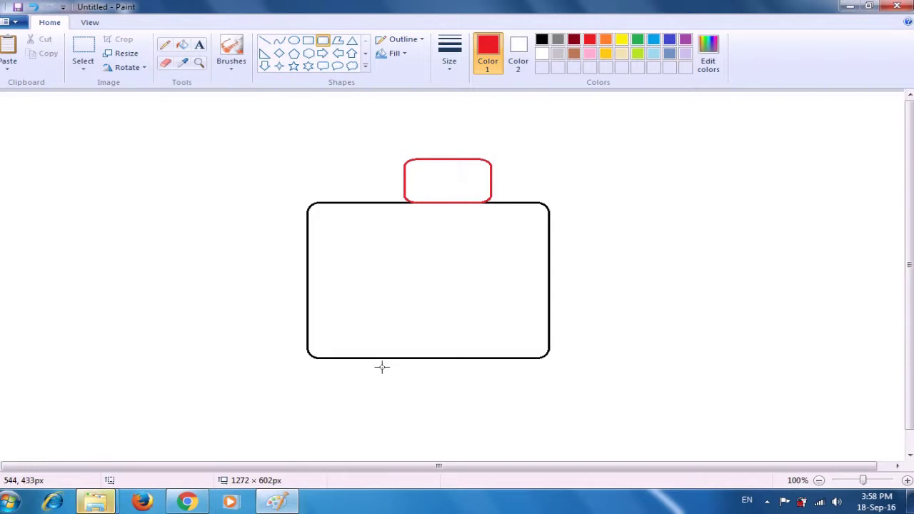
pyautogui.moveTo(374, 357)
pyautogui.mouseDown()
pyautogui.moveTo(391, 389)
pyautogui.moveTo(413, 396)
pyautogui.moveTo(517, 395)
pyautogui.mouseUp()
pyautogui.click(629, 330)
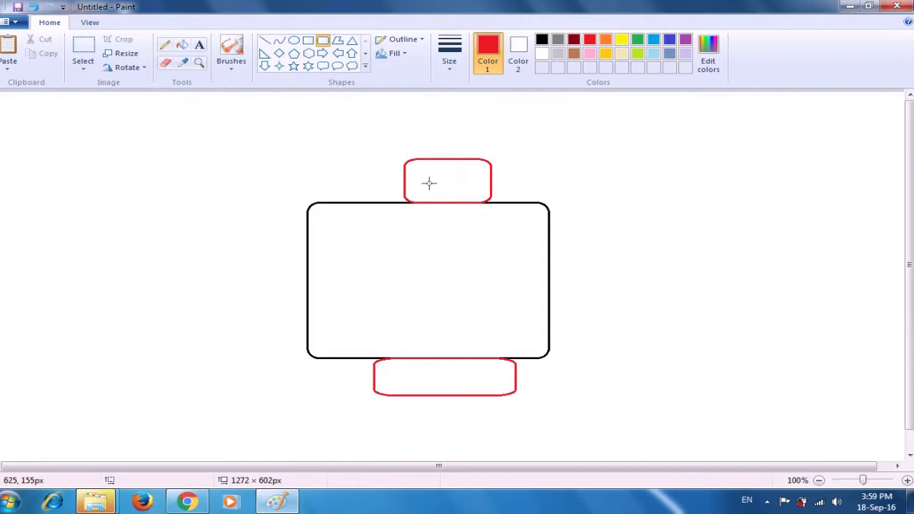
# - Add the red text "draw 2 more rectangles with rounded corners" in the upper part of the black rectangle
pyautogui.click(199, 46)
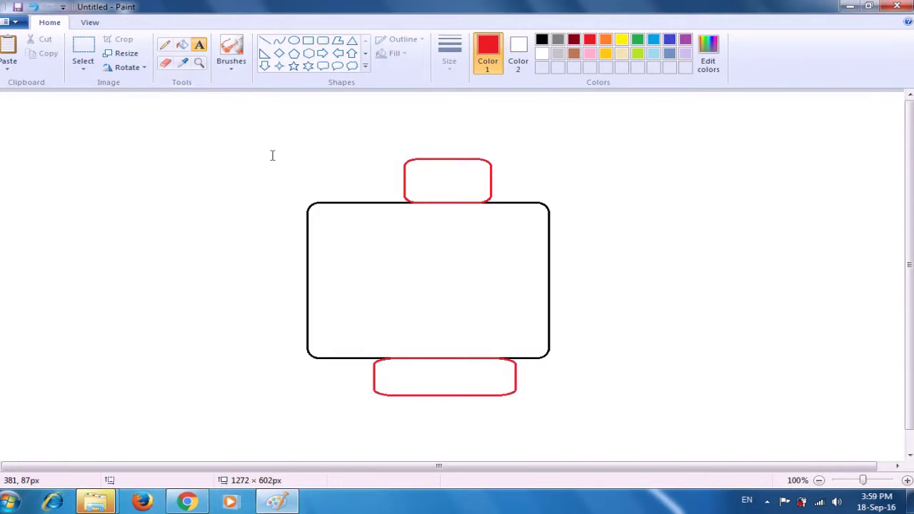
pyautogui.click(317, 222)
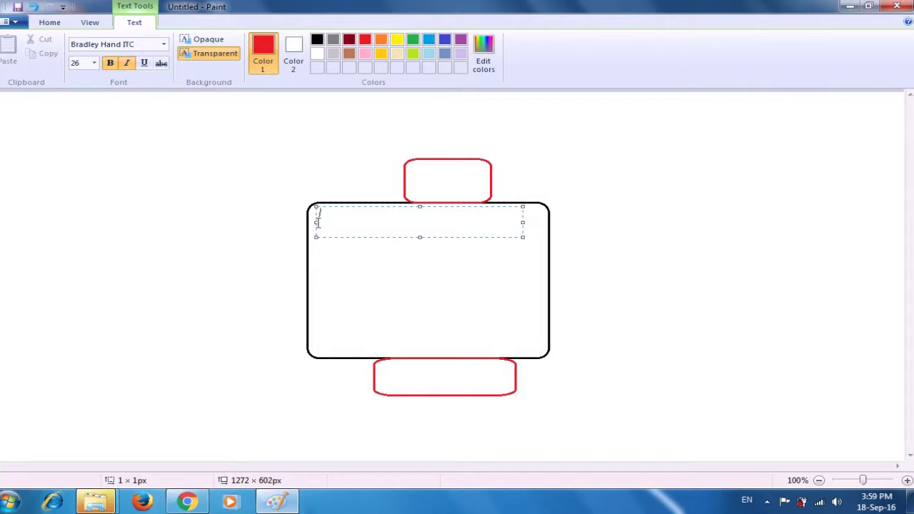
pyautogui.write('draw 2 ')
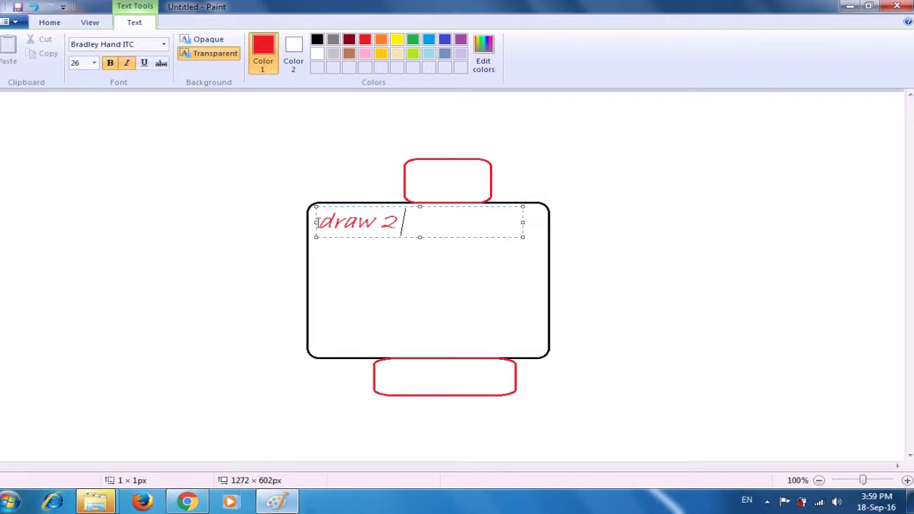
pyautogui.write('more ')
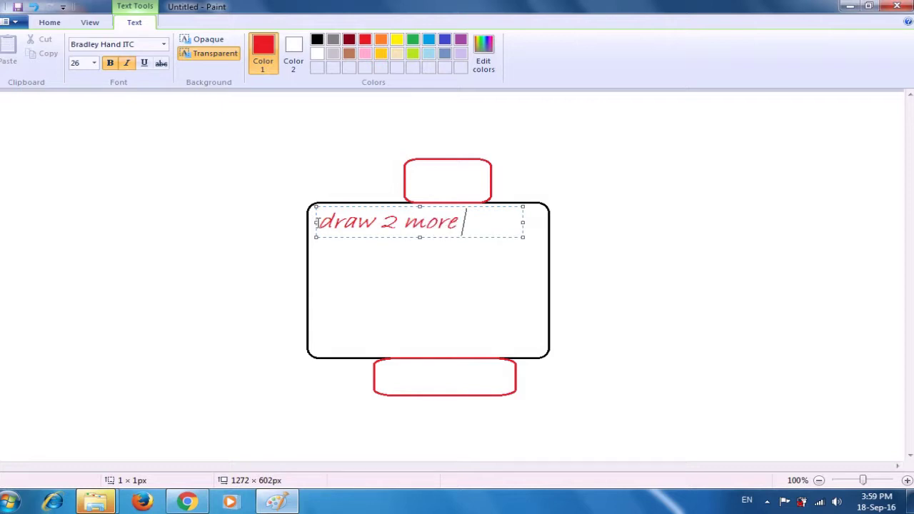
pyautogui.write('rectan')
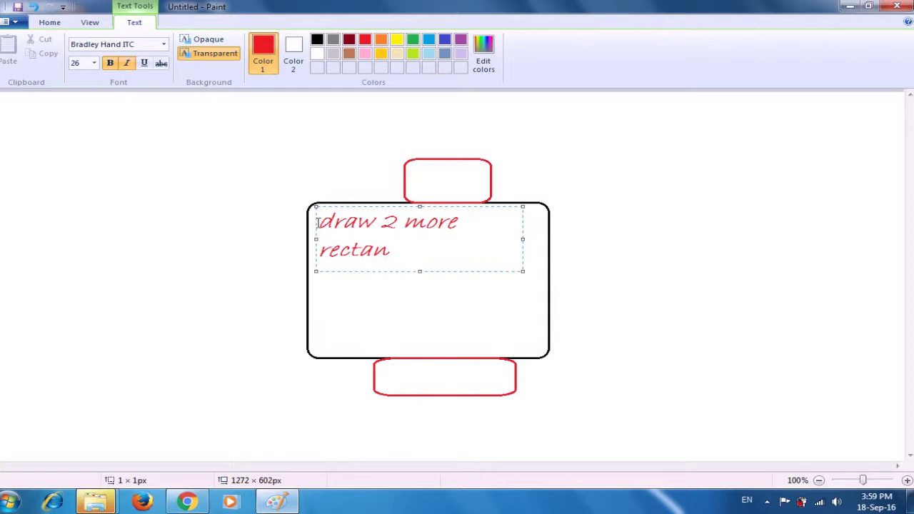
pyautogui.write('gles with')
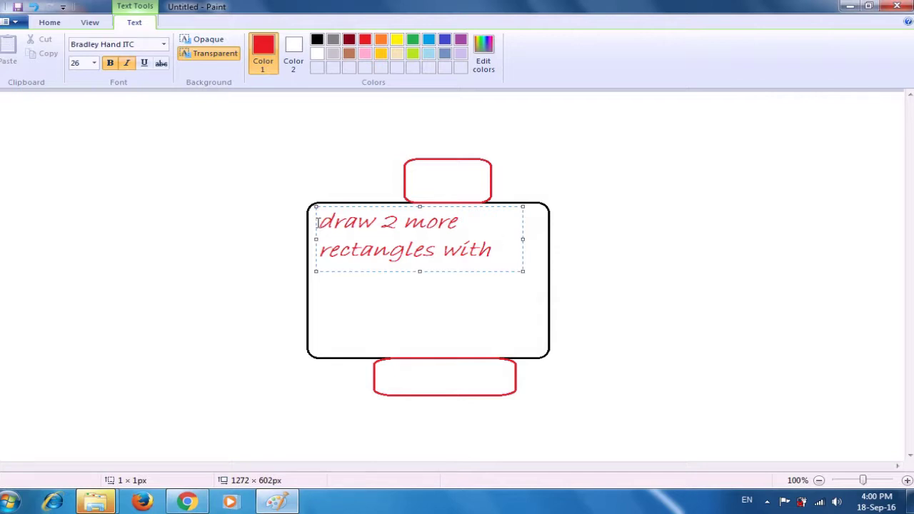
pyautogui.write('rounded')
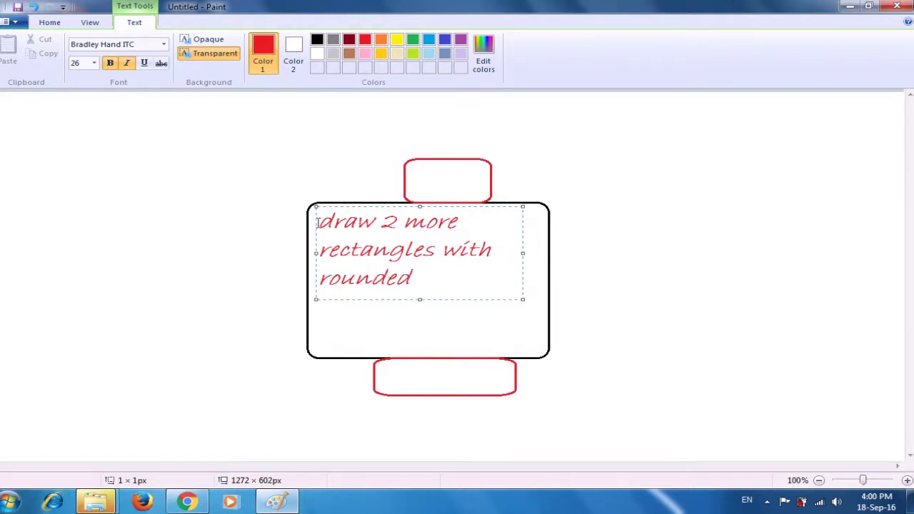
pyautogui.write(' r')
pyautogui.press('BackSpace')
pyautogui.write('corners')
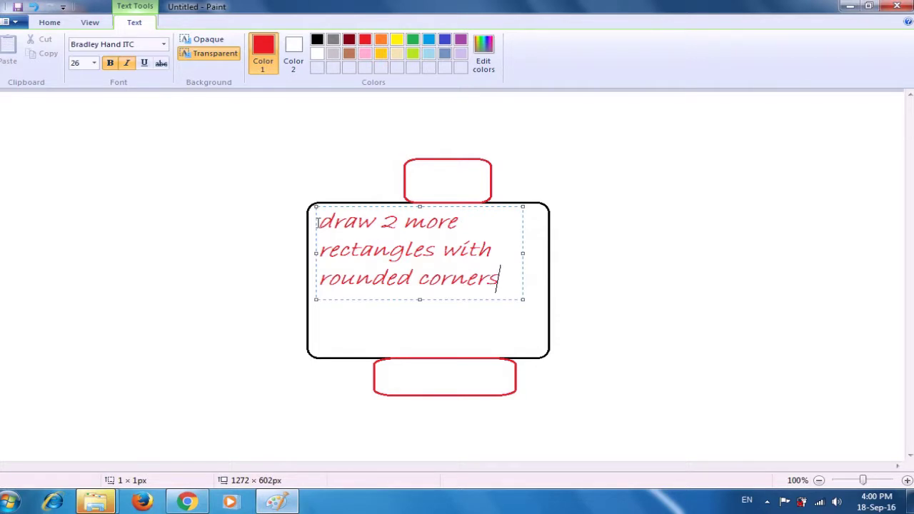
pyautogui.click(576, 185)
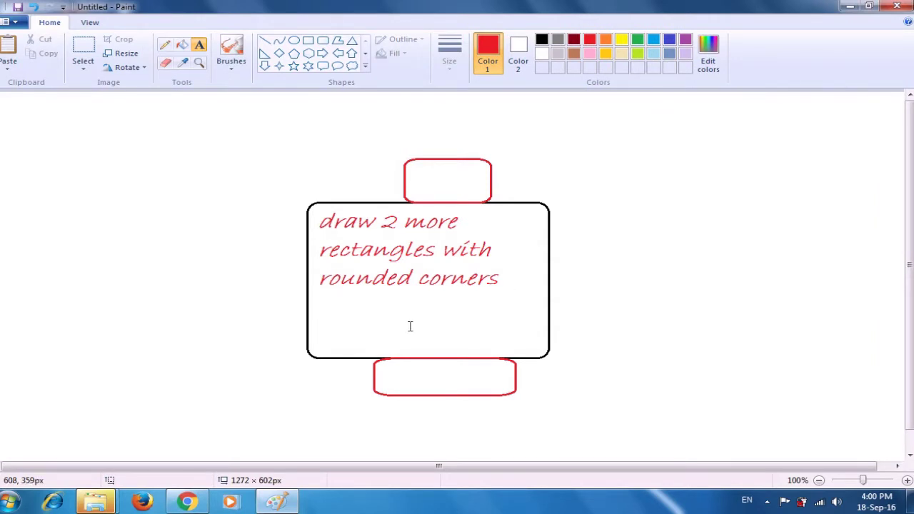
# - Add the red text "curved line for smilw" at font size 16 below the first note inside the black rectangle
pyautogui.click(317, 334)
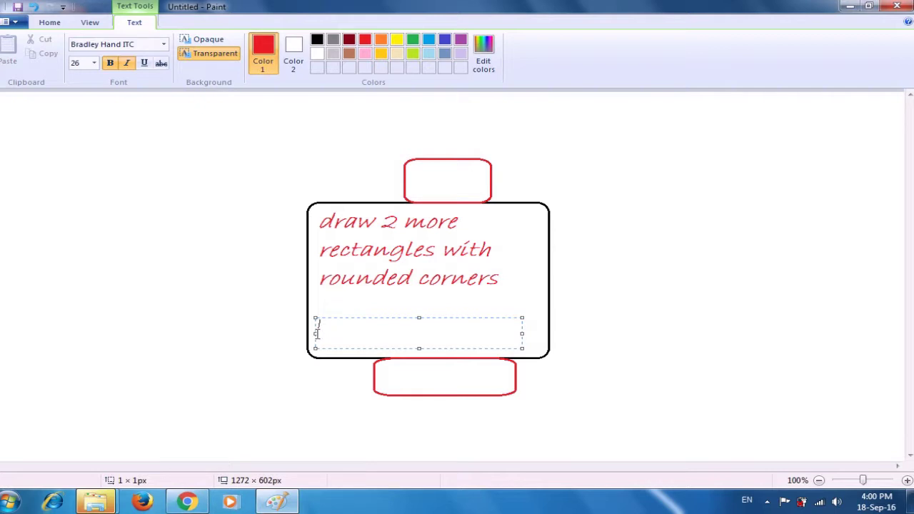
pyautogui.write('curved line for smile')
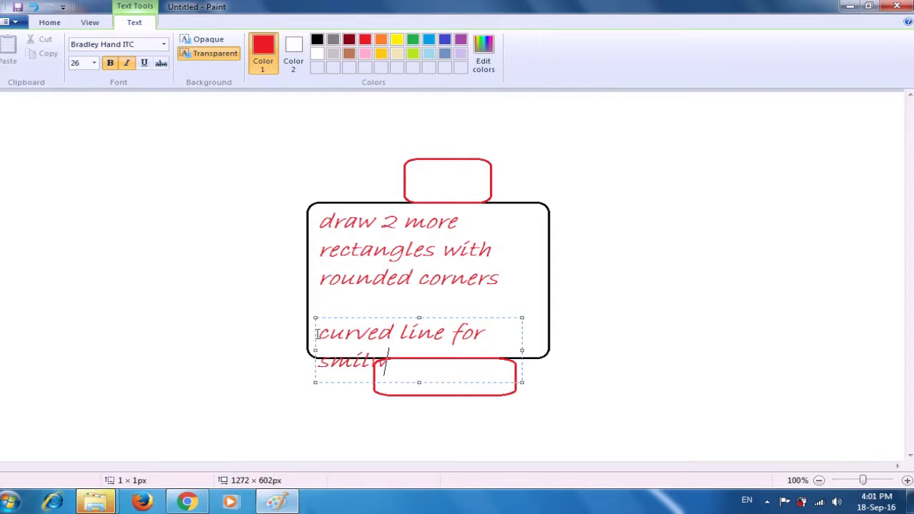
pyautogui.hotkey('ctrl', 'a')
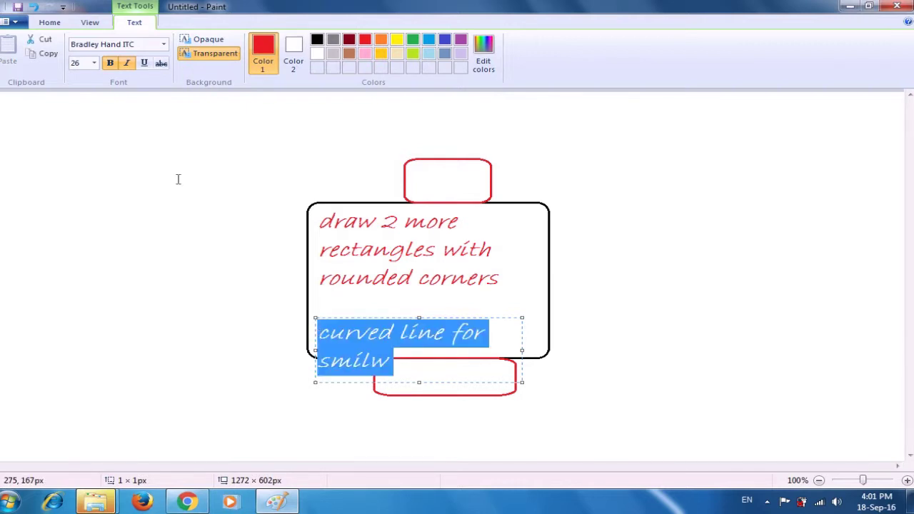
pyautogui.click(93, 63)
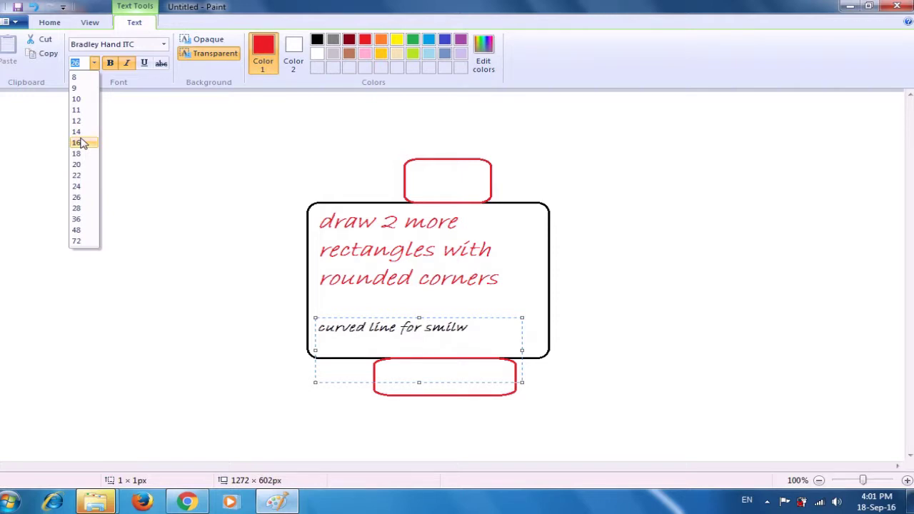
pyautogui.click(80, 142)
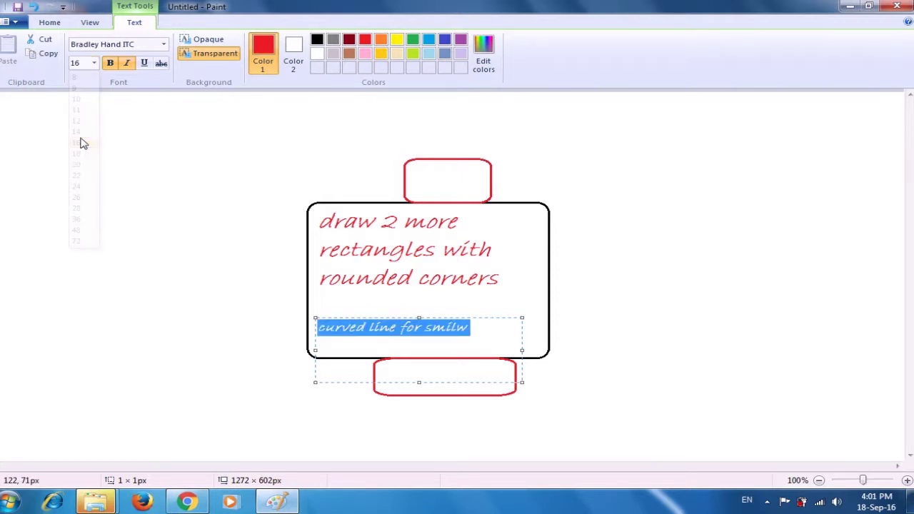
pyautogui.click(176, 204)
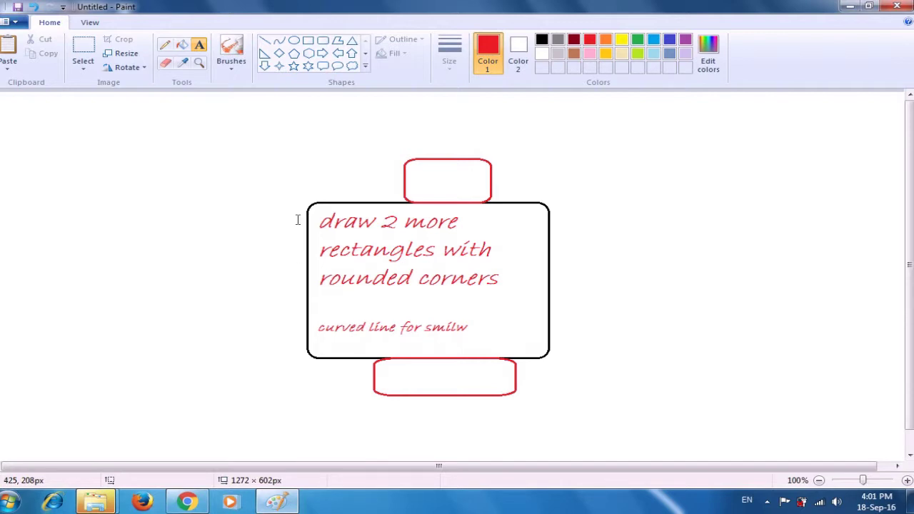
# - Draw an oval about 21 × 31 px with black outline and solid black fill, just below the word "corners"
pyautogui.click(295, 47)
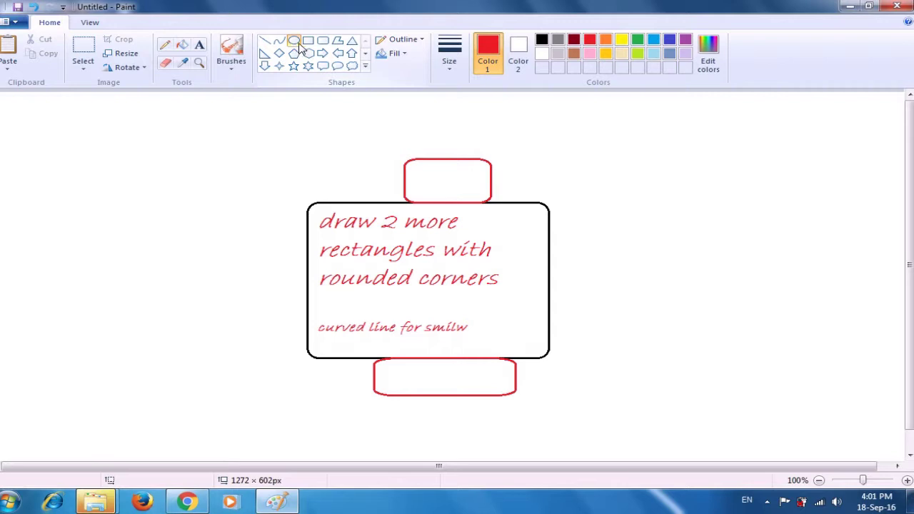
pyautogui.click(406, 55)
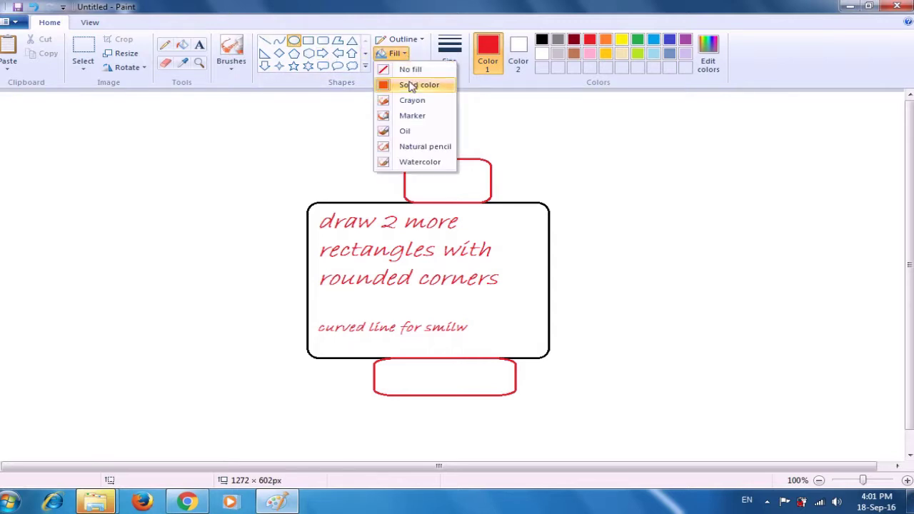
pyautogui.click(409, 85)
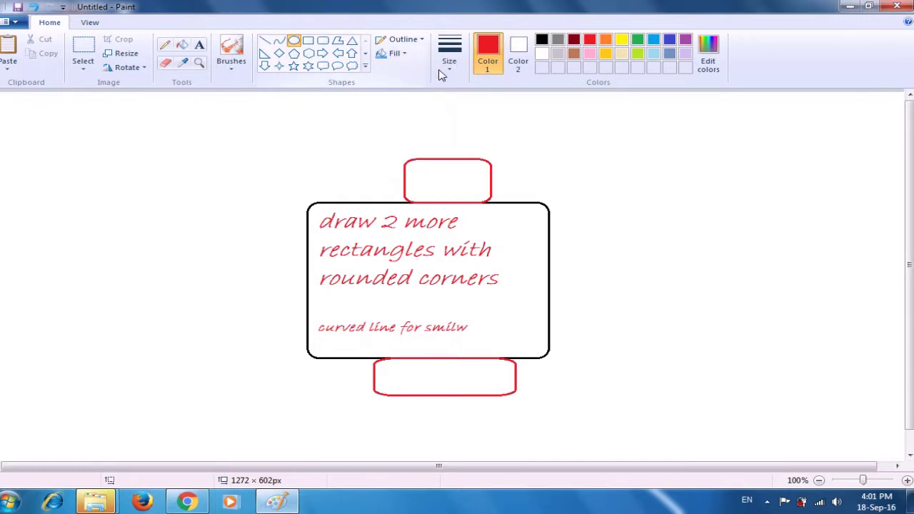
pyautogui.click(483, 56)
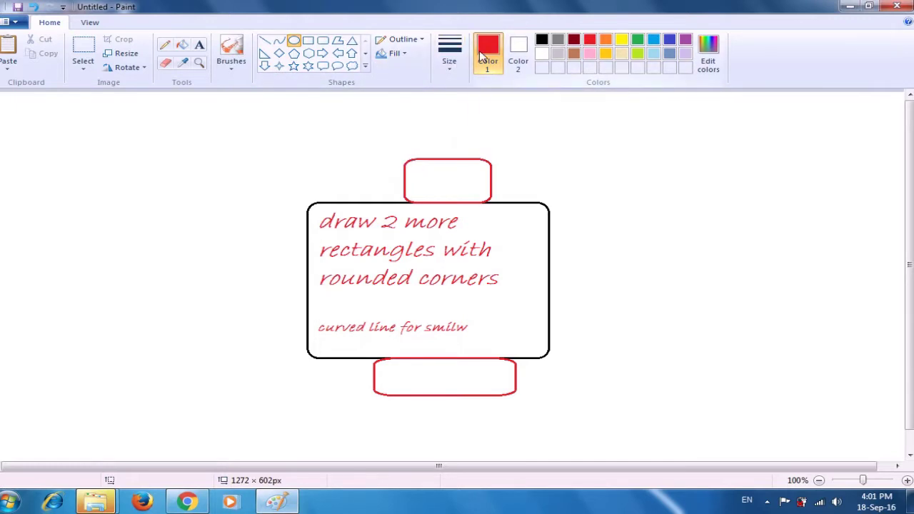
pyautogui.click(541, 41)
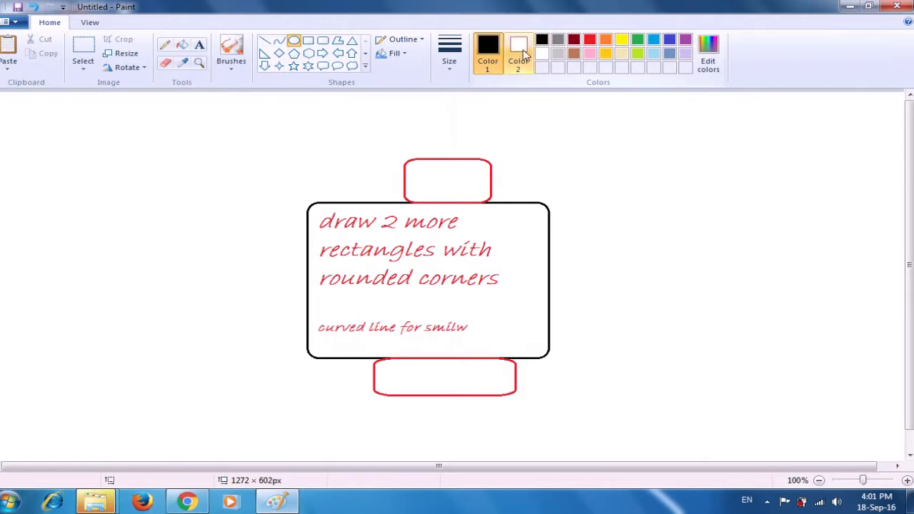
pyautogui.click(522, 56)
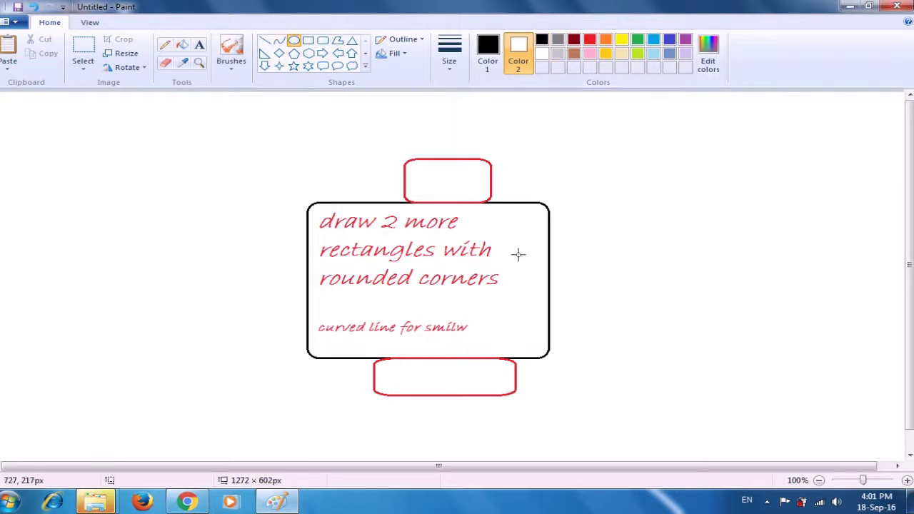
pyautogui.moveTo(485, 289); pyautogui.dragTo(499, 309)
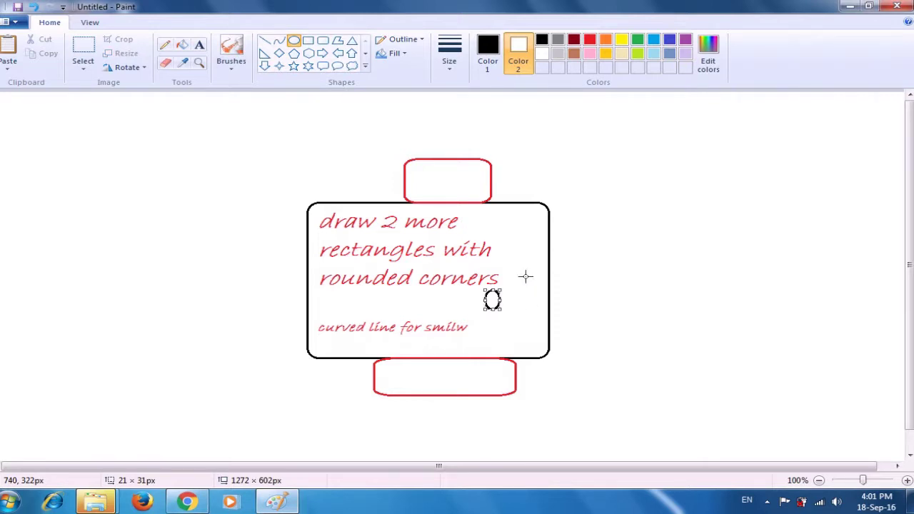
pyautogui.click(517, 57)
pyautogui.click(542, 41)
pyautogui.click(542, 41)
pyautogui.click(579, 145)
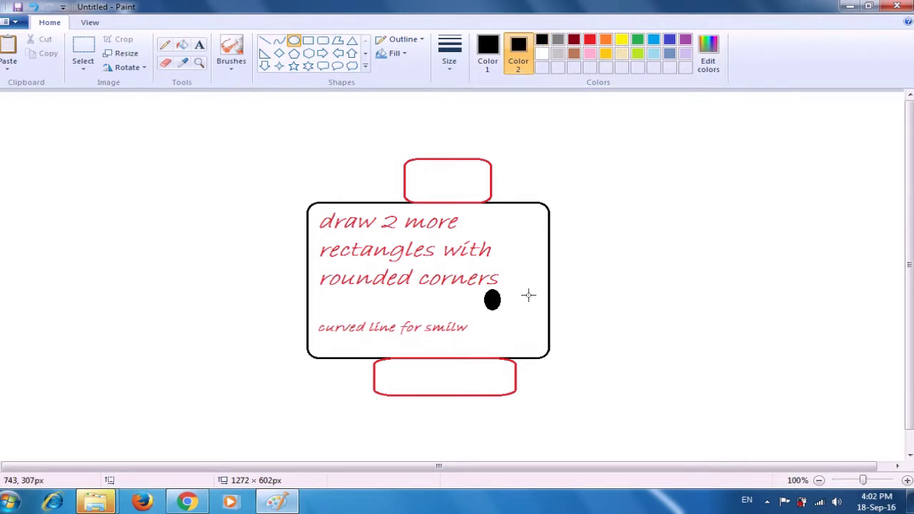
# - Draw a second black oval about 23 × 27 px beside the first and nudge it up level with it
pyautogui.moveTo(524, 293)
pyautogui.mouseDown()
pyautogui.moveTo(539, 313)
pyautogui.moveTo(525, 298)
pyautogui.mouseUp()
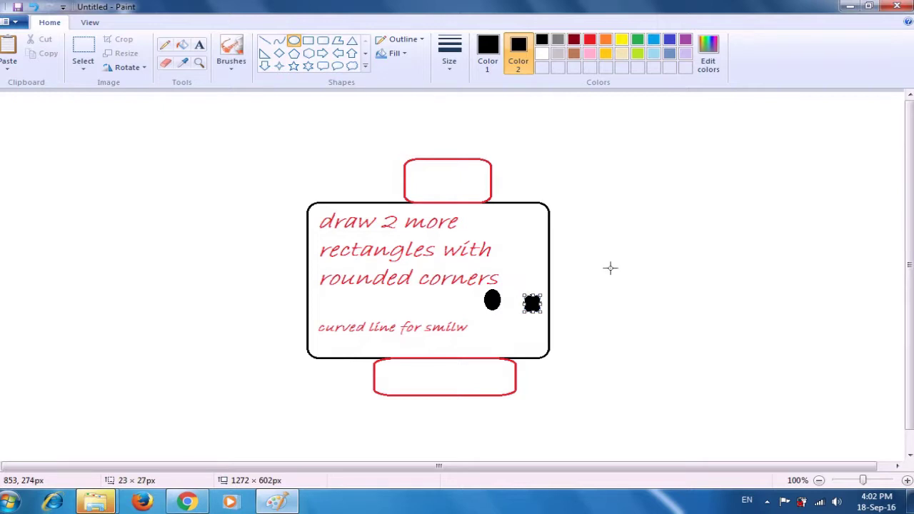
pyautogui.press('Up')
pyautogui.press('Up')
pyautogui.press('Up')
pyautogui.press('Up')
pyautogui.press('Up')
pyautogui.press('Up')
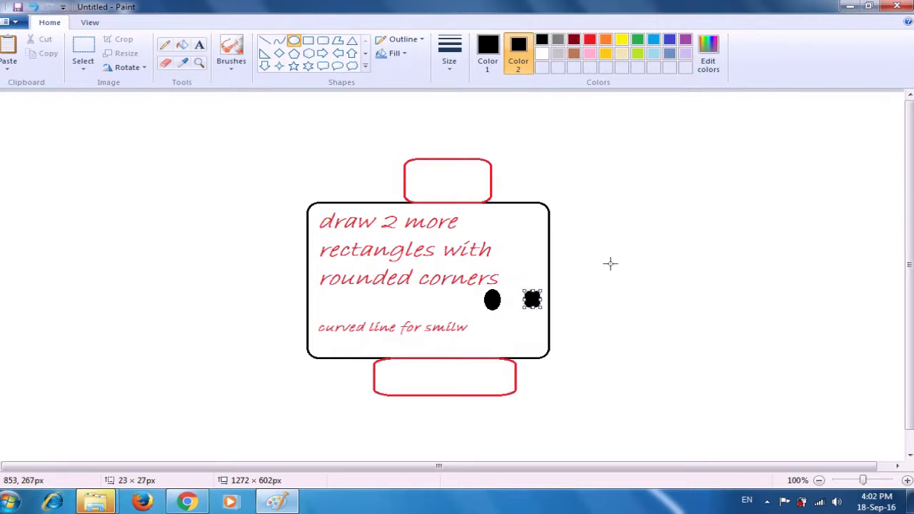
pyautogui.click(644, 251)
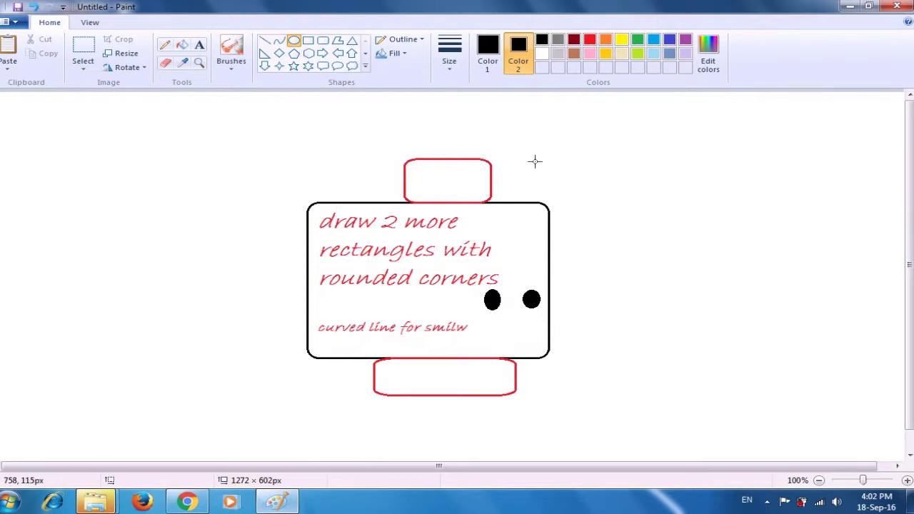
# - Draw an unfilled red circle about 60 × 60 px beside the black rectangle, outlined with the second-thickest line
pyautogui.click(486, 57)
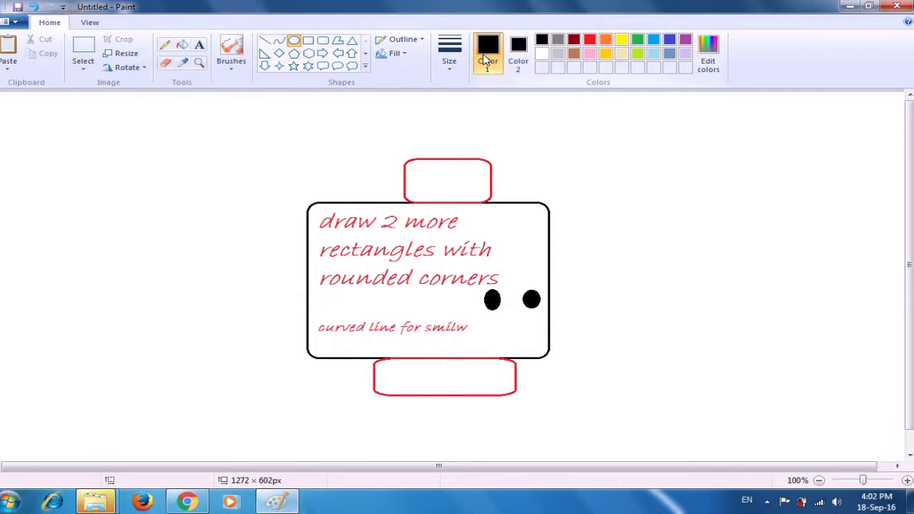
pyautogui.click(590, 40)
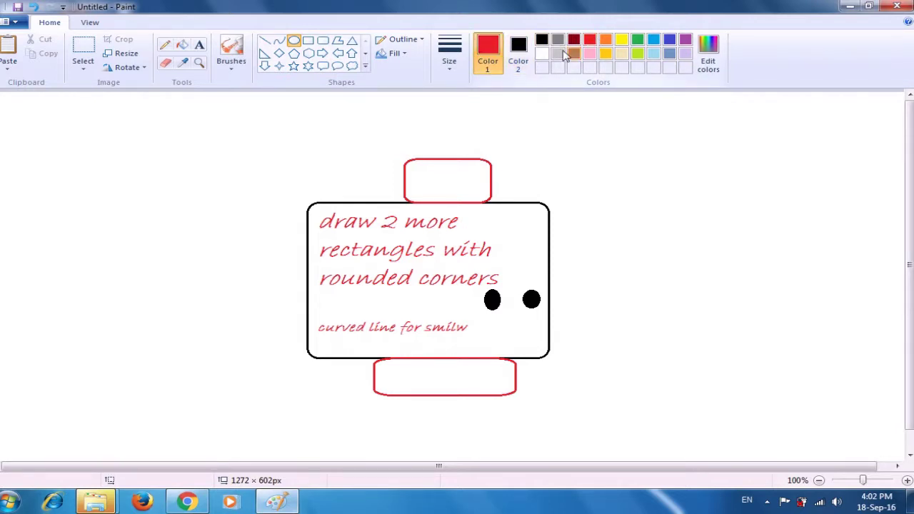
pyautogui.click(395, 53)
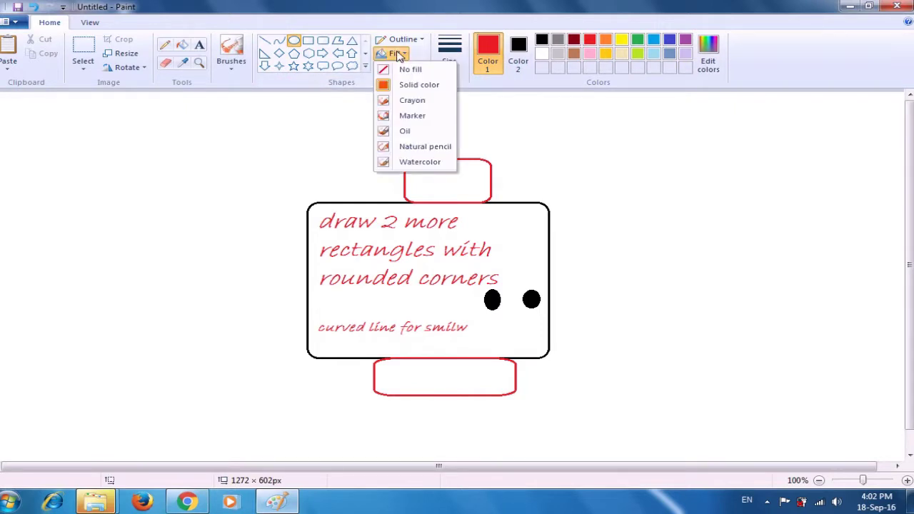
pyautogui.click(410, 71)
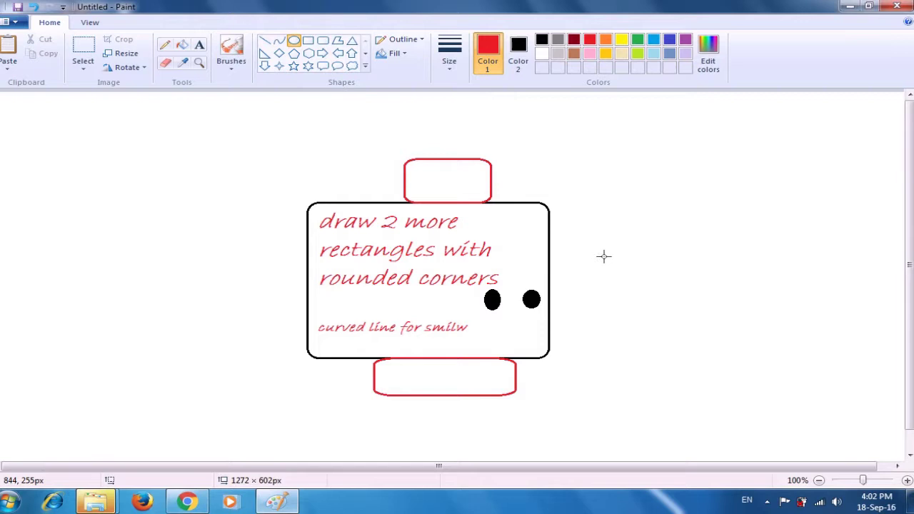
pyautogui.moveTo(620, 283); pyautogui.dragTo(663, 321)
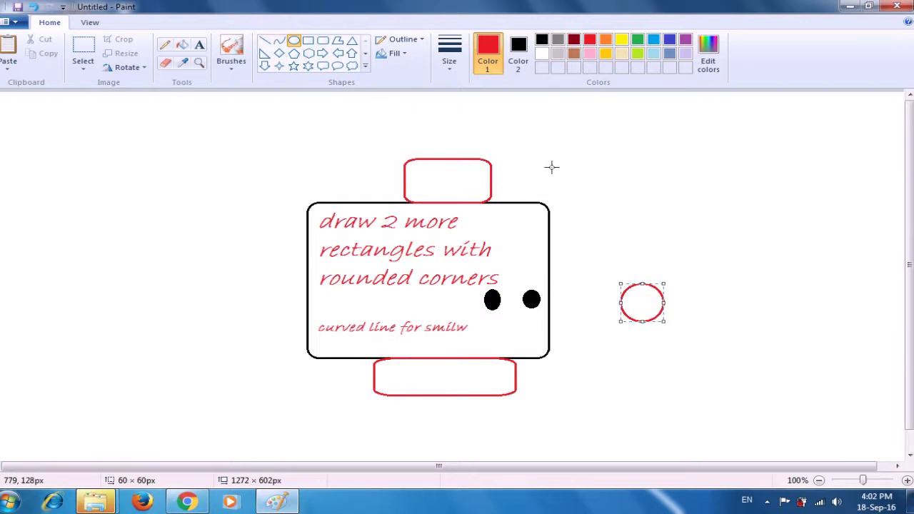
pyautogui.click(452, 68)
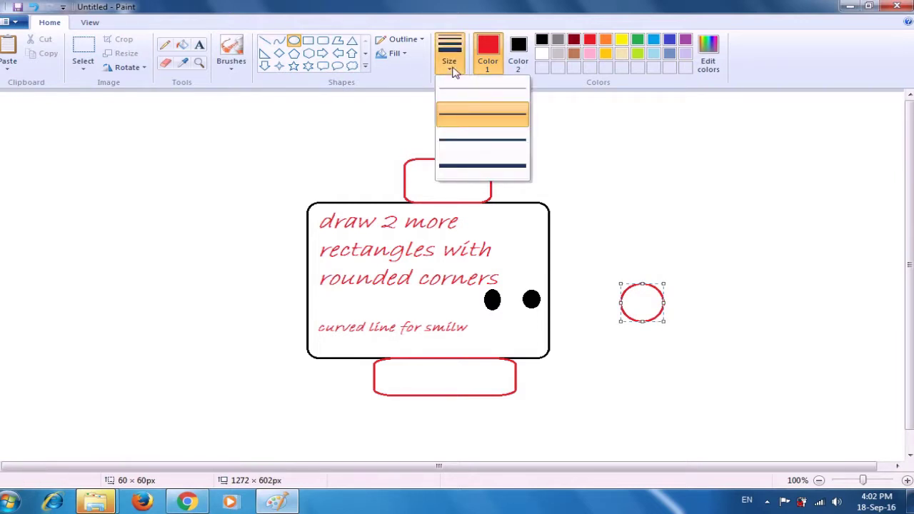
pyautogui.click(467, 139)
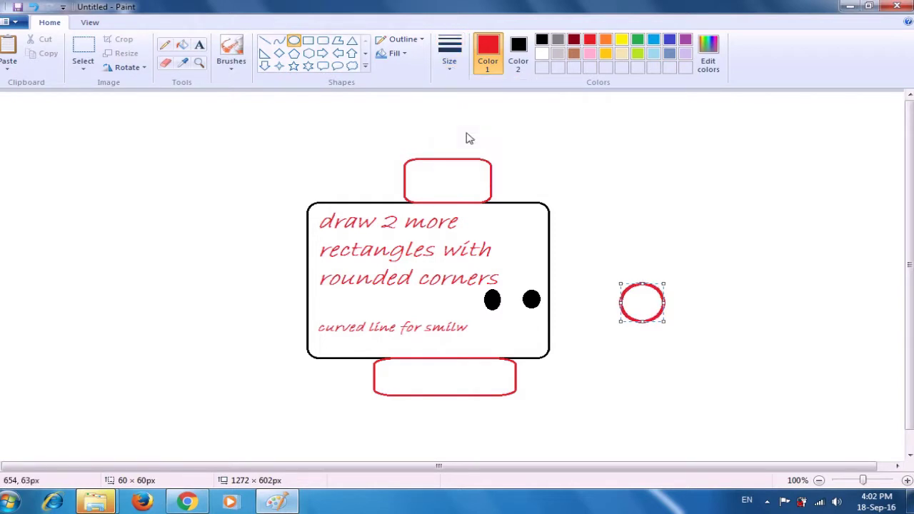
pyautogui.click(598, 203)
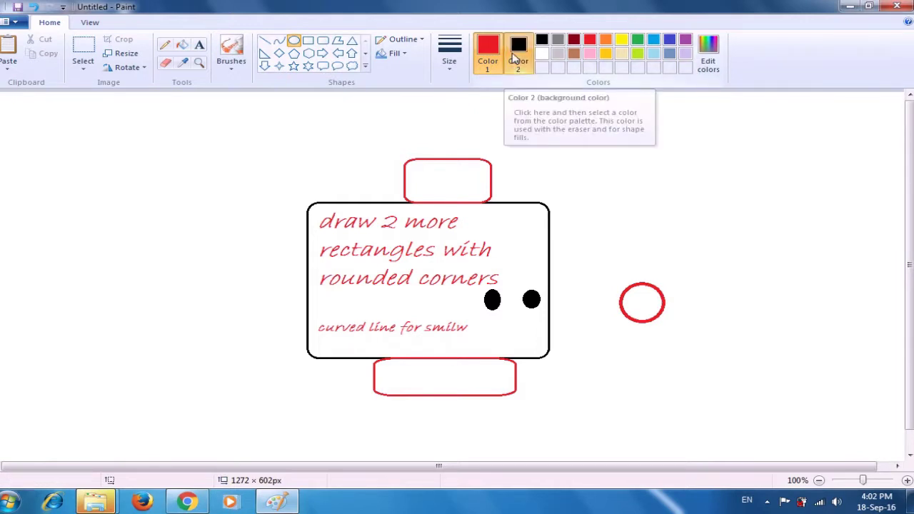
# - Set Color 2 to white and delete the upper half of the red circle, using a selection of about 162 × 43 px
pyautogui.click(512, 57)
pyautogui.click(541, 56)
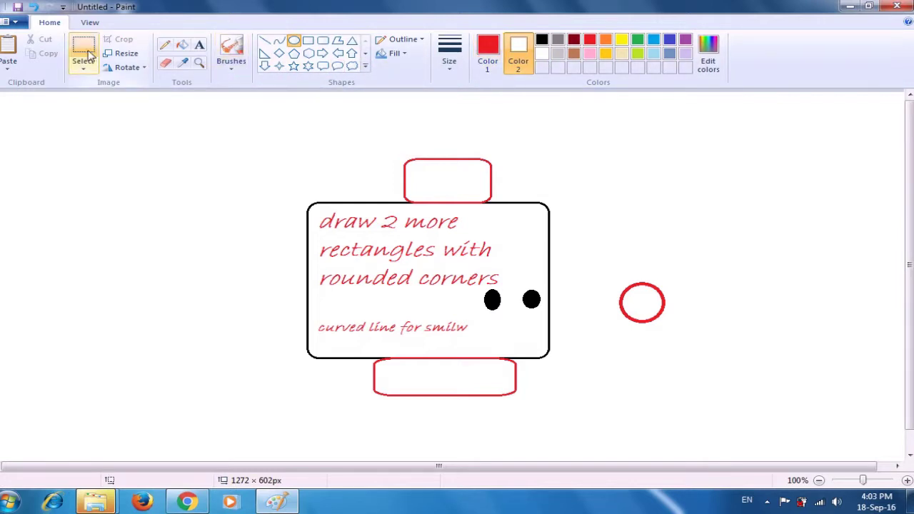
pyautogui.click(88, 55)
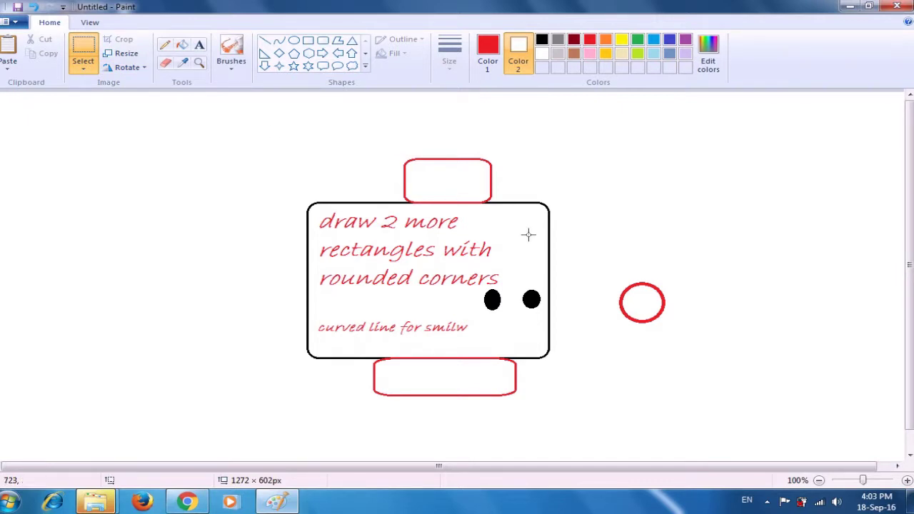
pyautogui.moveTo(597, 275); pyautogui.dragTo(715, 302)
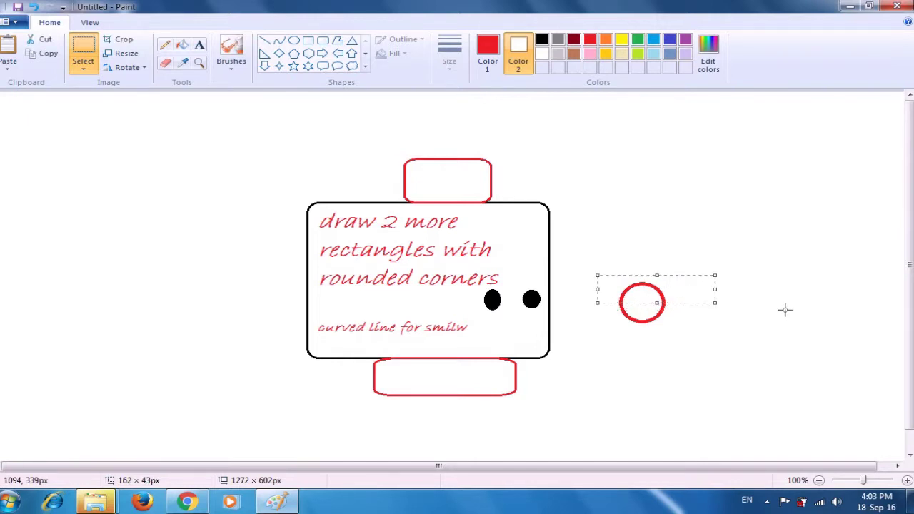
pyautogui.press('Delete')
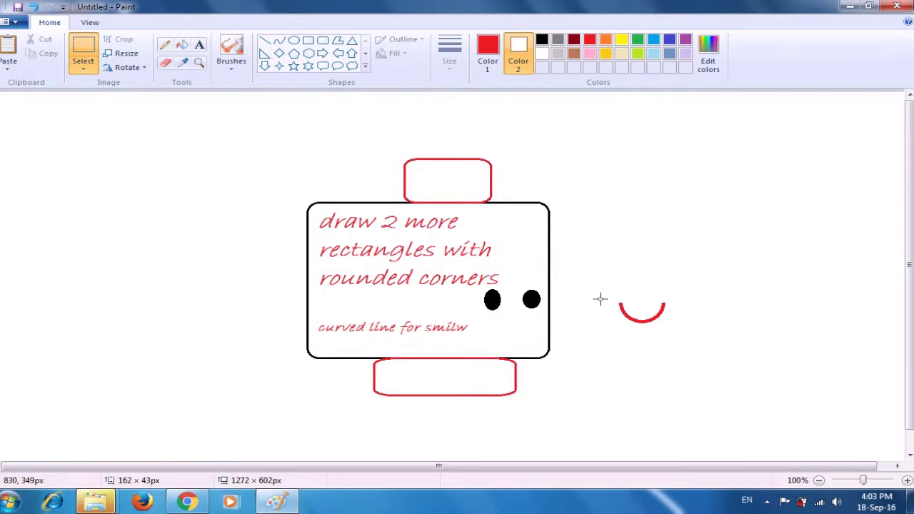
# - Move the red half circle beneath the two black ovals as a smile, using transparent selection to keep the surrounding lines intact
pyautogui.moveTo(602, 288); pyautogui.dragTo(530, 345)
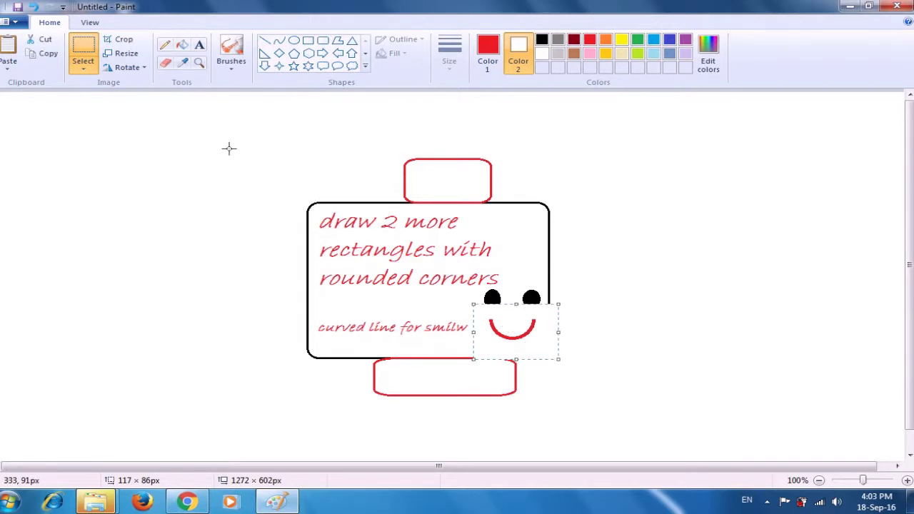
pyautogui.click(84, 70)
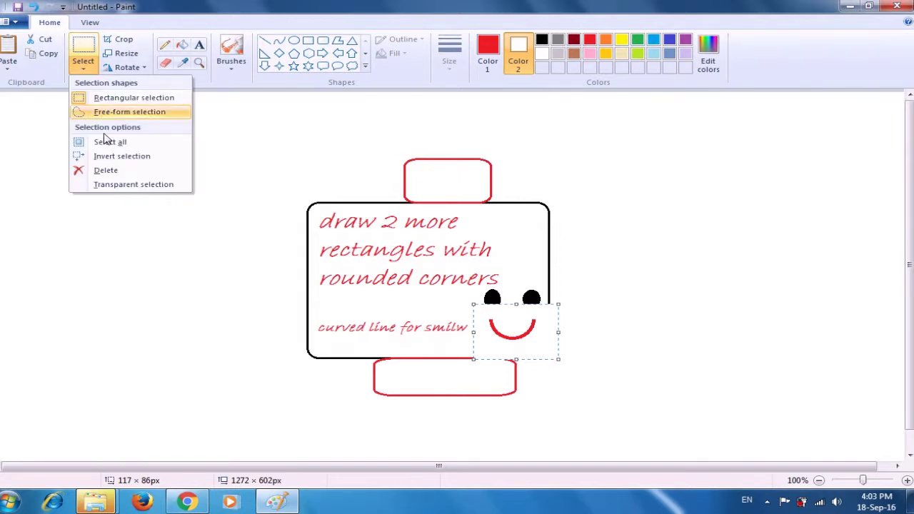
pyautogui.click(117, 185)
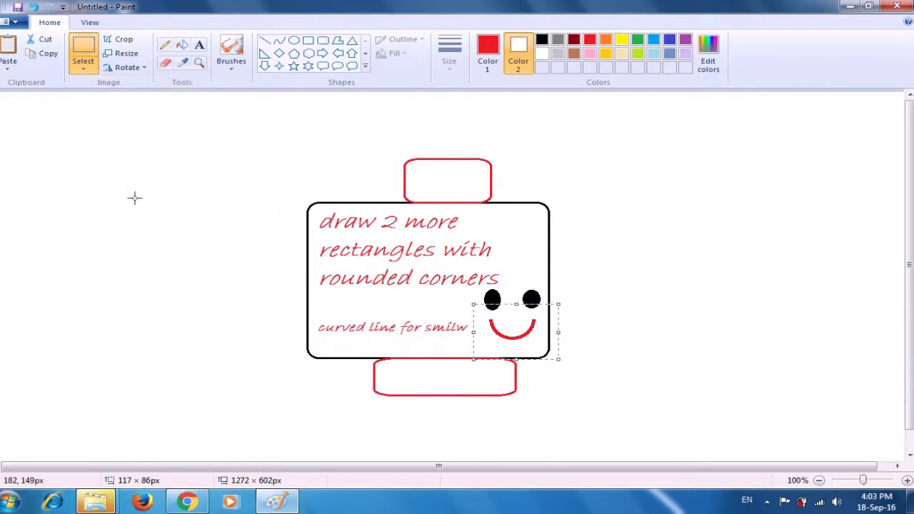
pyautogui.click(513, 334)
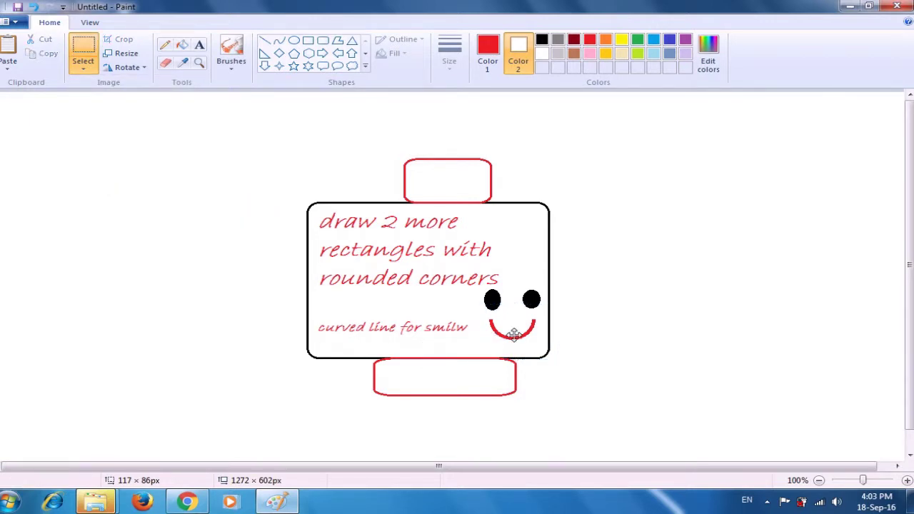
pyautogui.hotkey('ctrl', 'z')
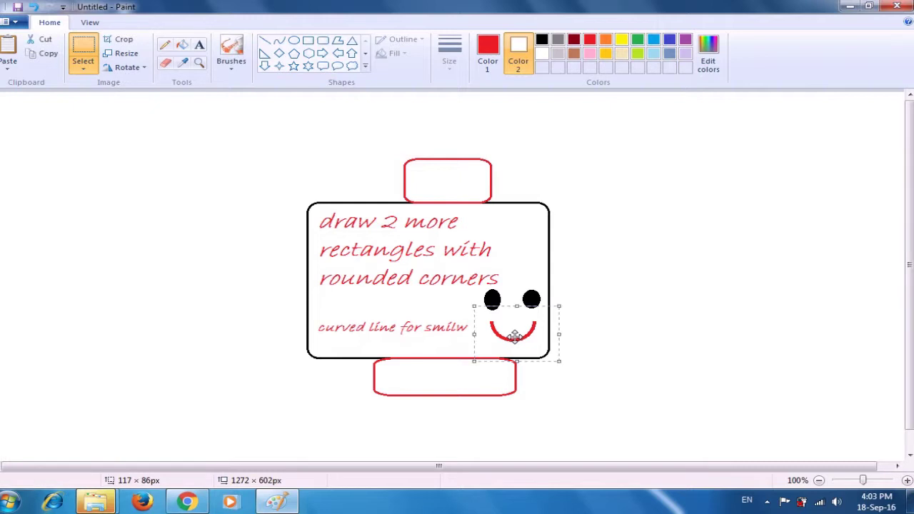
pyautogui.click(641, 289)
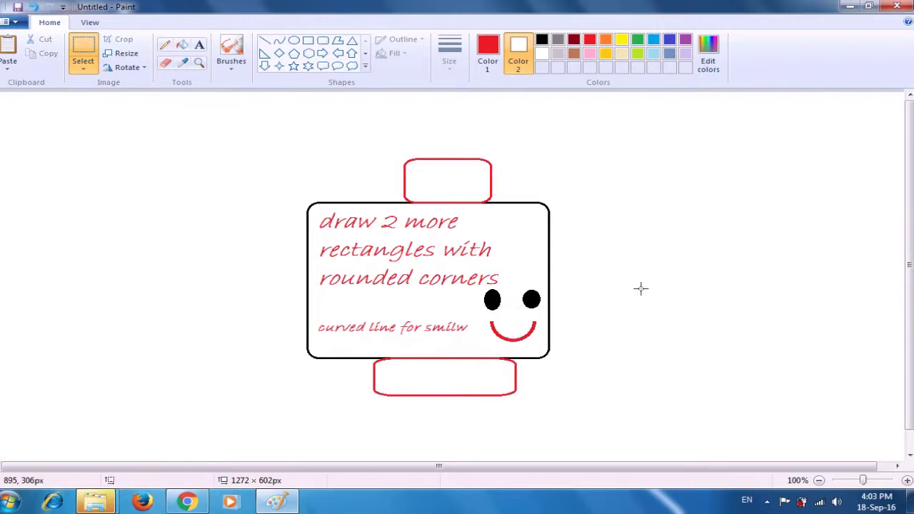
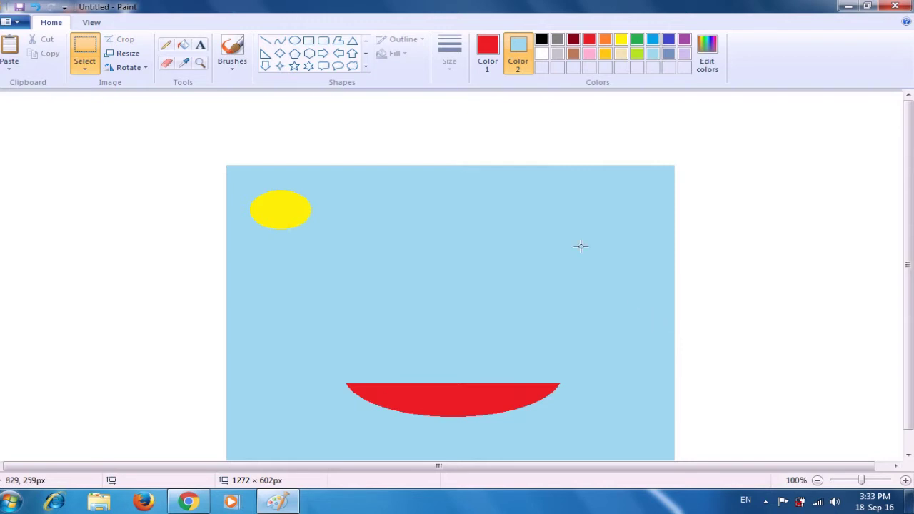
# - Draw a vertical brown mast line about 94 px long, in the thickest line size, standing on the red hull
pyautogui.click(489, 64)
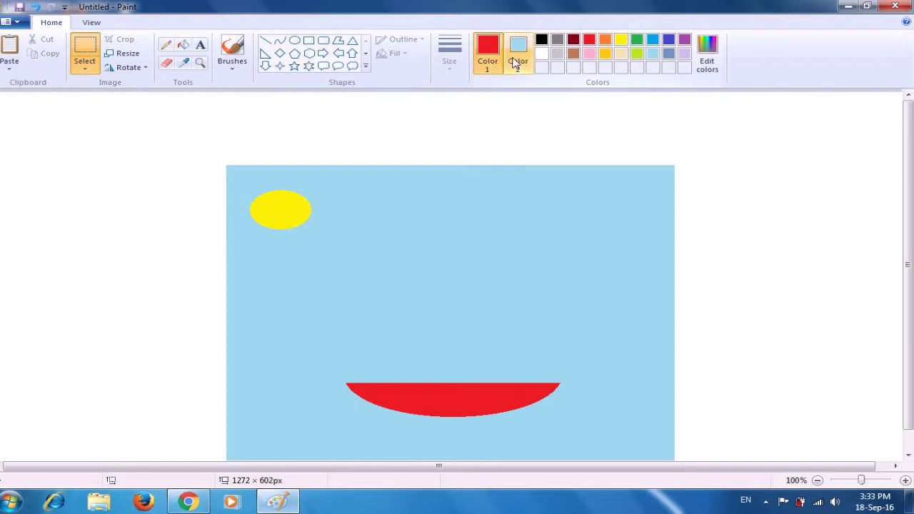
pyautogui.click(574, 55)
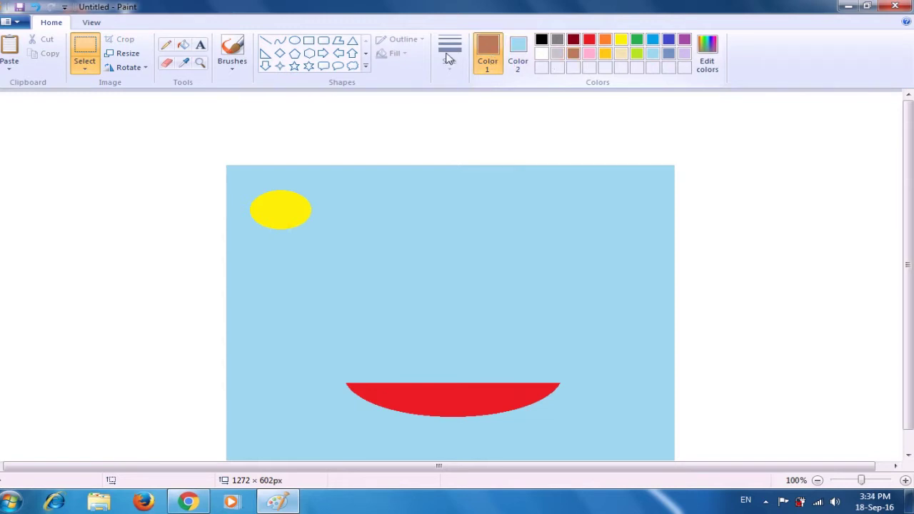
pyautogui.click(266, 42)
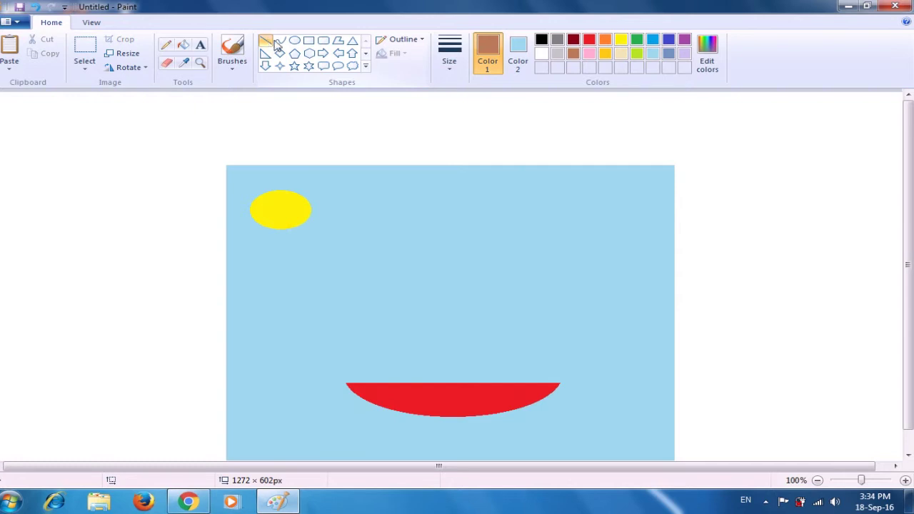
pyautogui.click(446, 71)
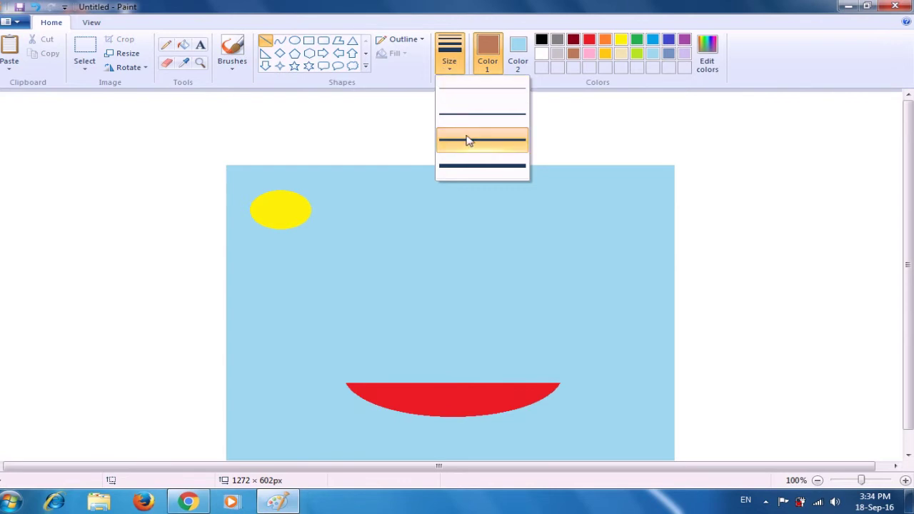
pyautogui.click(470, 169)
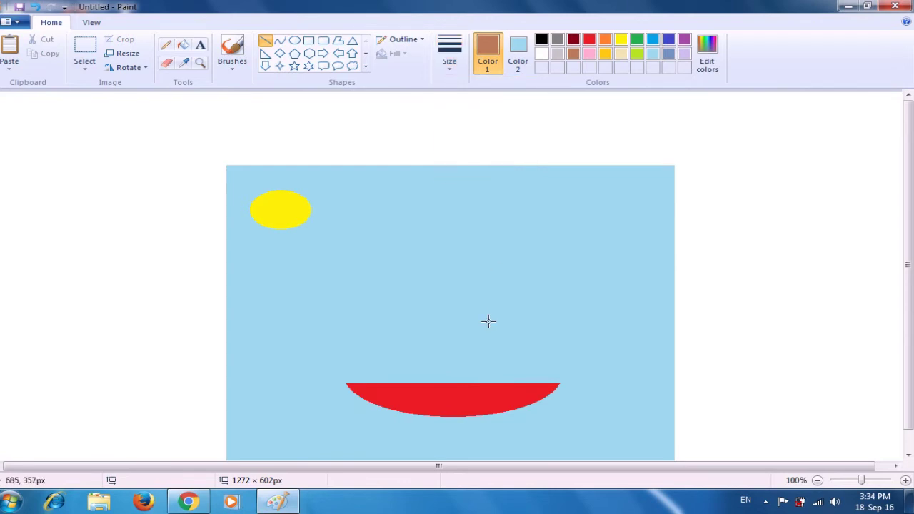
pyautogui.moveTo(488, 321); pyautogui.dragTo(489, 382)
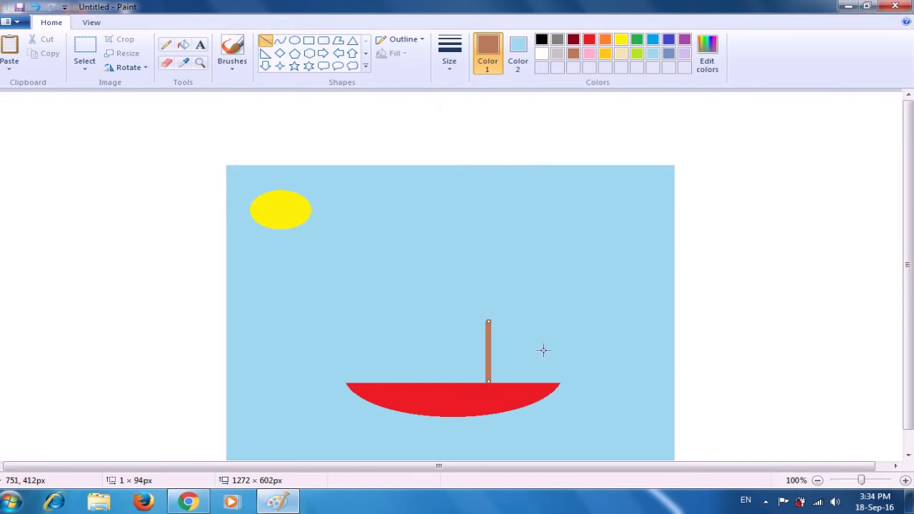
pyautogui.click(562, 330)
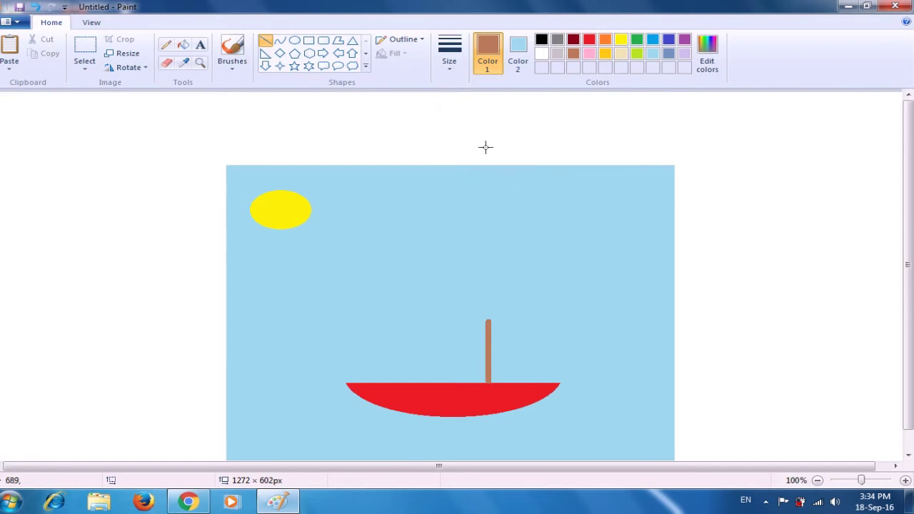
# - Extend the mast upward with a vertical brown line in the second-thinnest line size
pyautogui.click(451, 74)
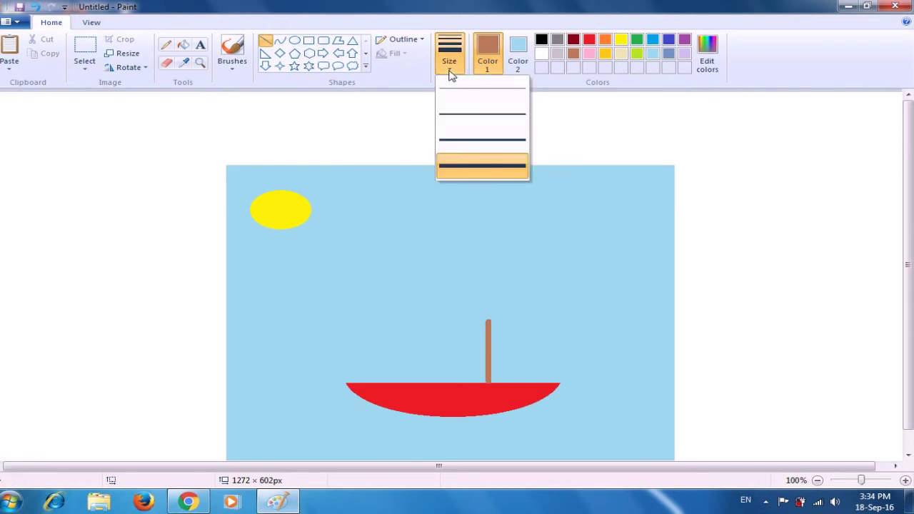
pyautogui.click(451, 114)
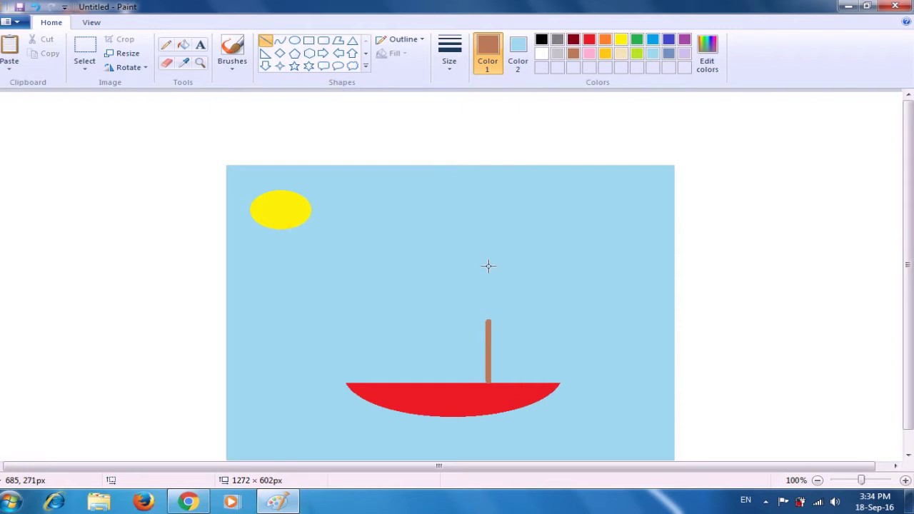
pyautogui.moveTo(489, 270); pyautogui.dragTo(489, 326)
pyautogui.click(527, 299)
# - Sketch a closed brown sail outline with the Pencil at the thinnest size, running from the mast's tip back to the thin mast section
pyautogui.click(165, 47)
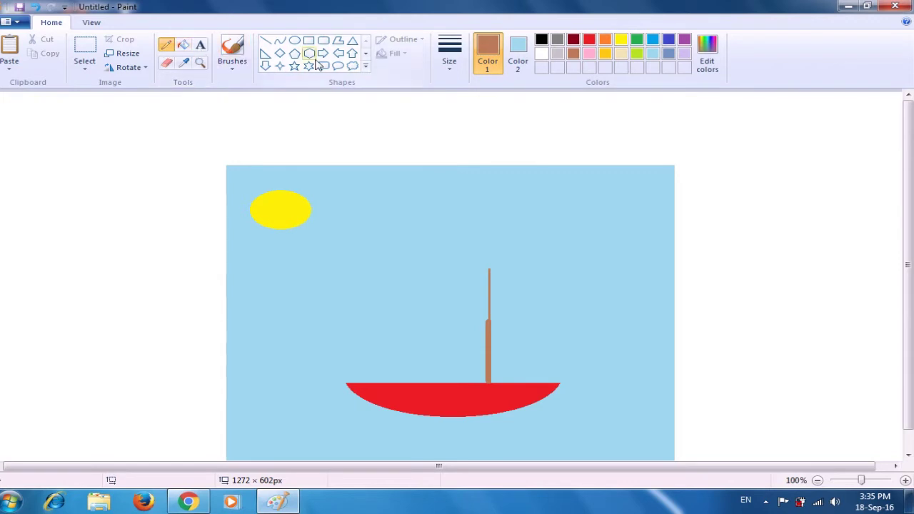
pyautogui.click(444, 75)
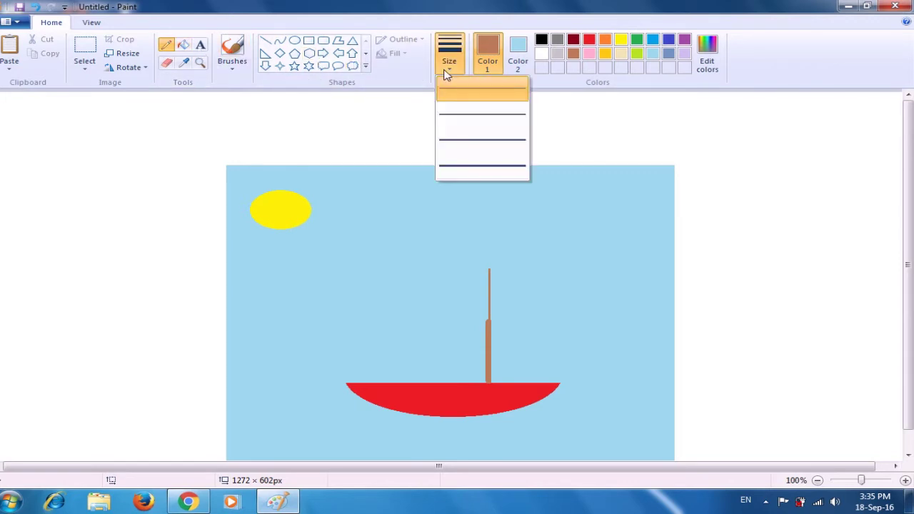
pyautogui.click(453, 90)
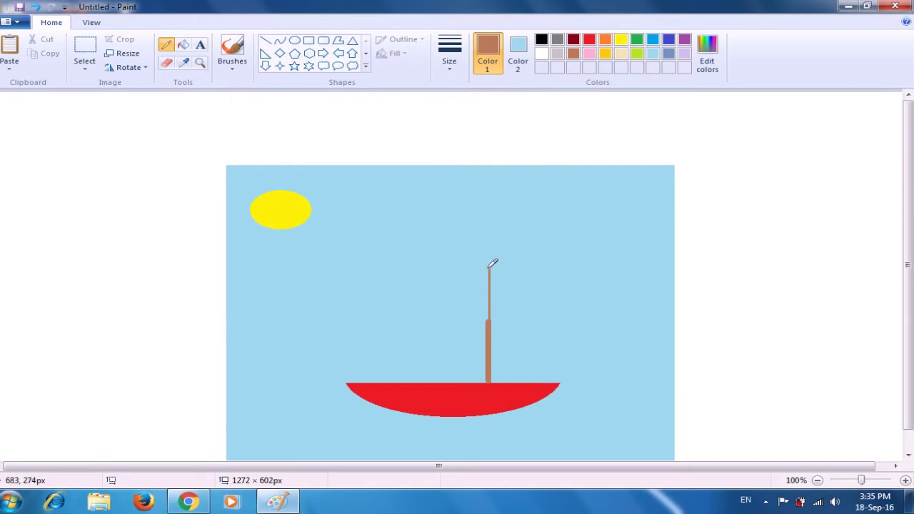
pyautogui.moveTo(490, 266); pyautogui.dragTo(427, 289)
pyautogui.moveTo(427, 289); pyautogui.dragTo(407, 322)
pyautogui.moveTo(406, 320); pyautogui.dragTo(457, 327)
pyautogui.hotkey('ctrl', 'z')
pyautogui.moveTo(406, 320); pyautogui.dragTo(449, 329)
pyautogui.moveTo(449, 328); pyautogui.dragTo(489, 309)
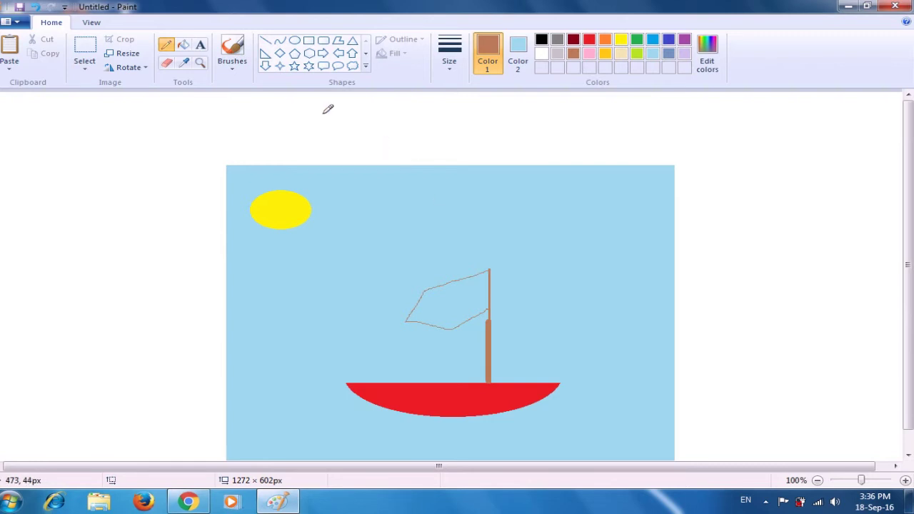
# - Draw two blue lines across the sail in the second-thinnest line size, spanning about 10 × 62 px and 46 × 56 px
pyautogui.click(272, 42)
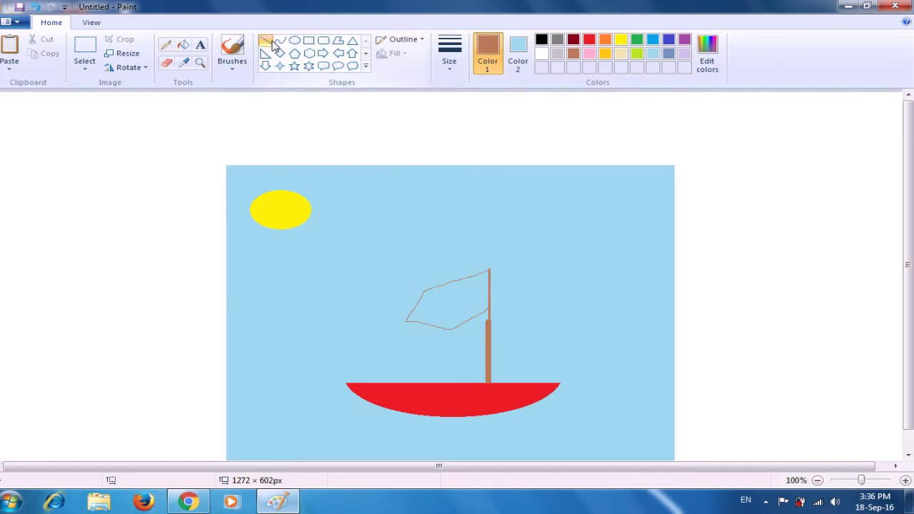
pyautogui.click(447, 71)
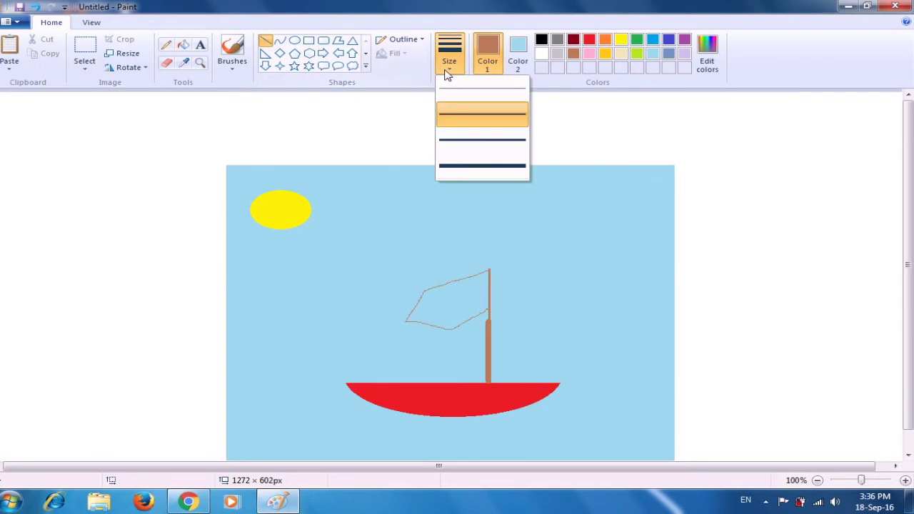
pyautogui.click(463, 114)
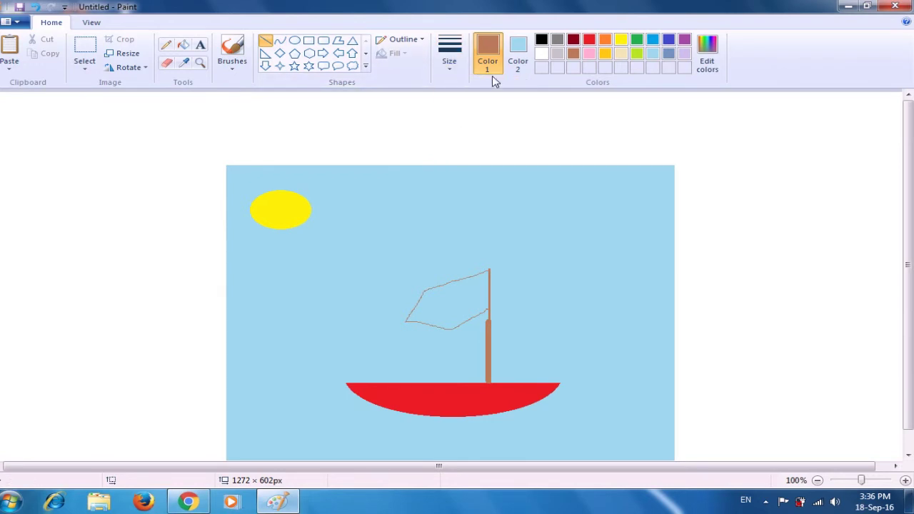
pyautogui.click(669, 40)
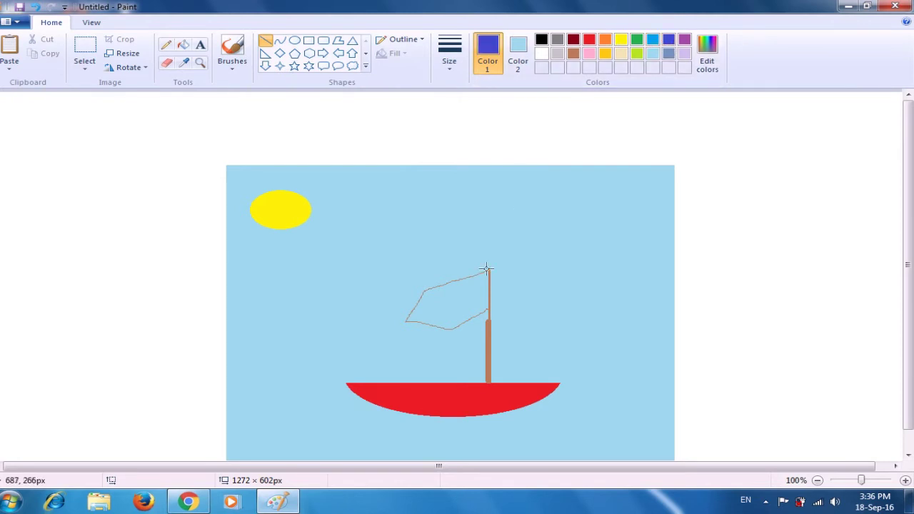
pyautogui.click(461, 277)
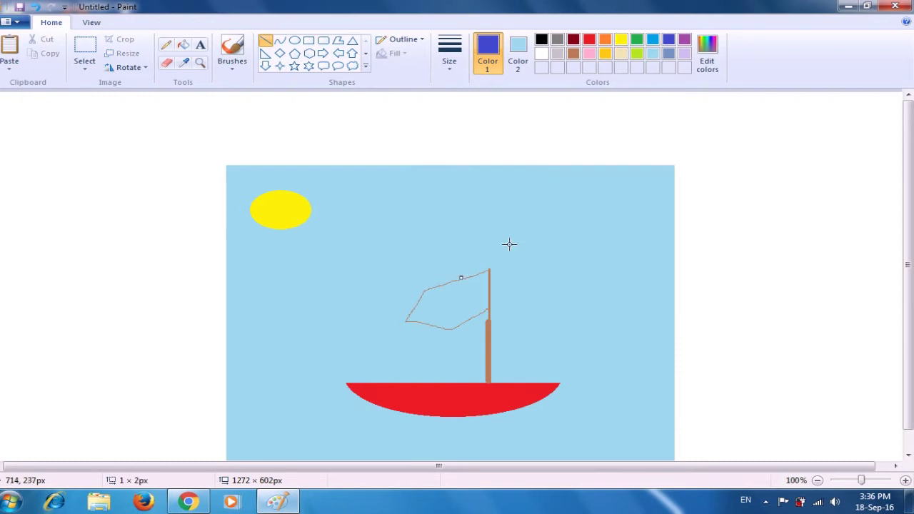
pyautogui.hotkey('ctrl', 'z')
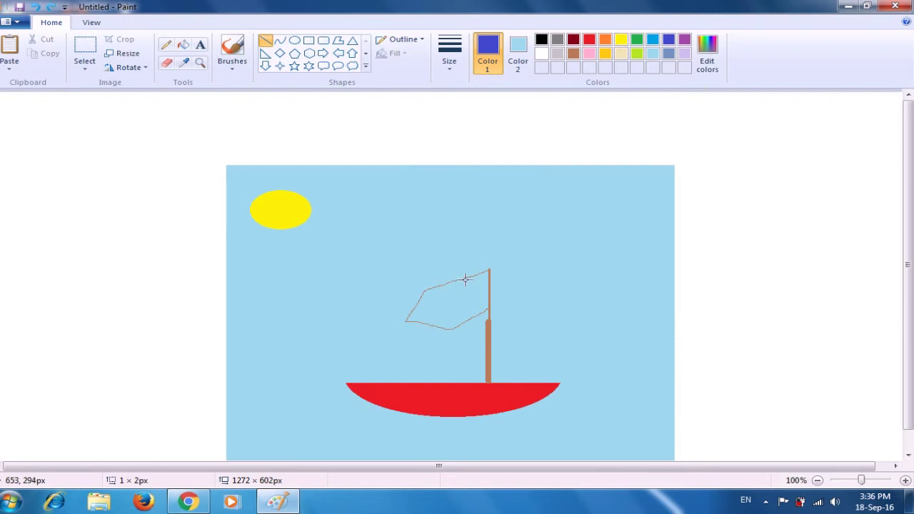
pyautogui.moveTo(467, 278); pyautogui.dragTo(472, 318)
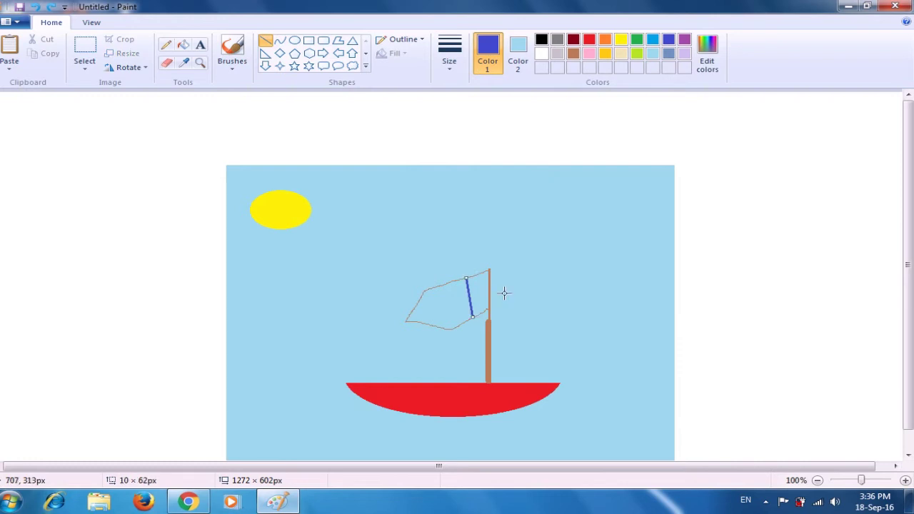
pyautogui.click(533, 266)
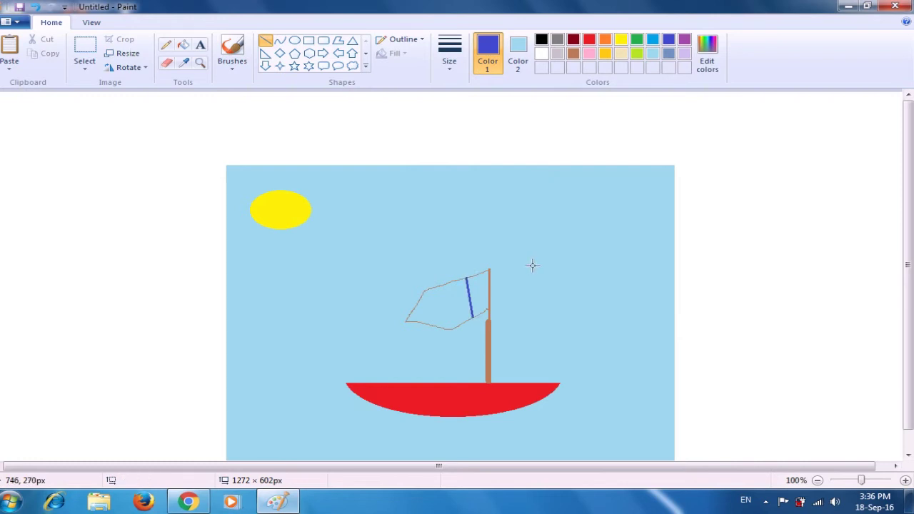
pyautogui.moveTo(424, 289); pyautogui.dragTo(457, 326)
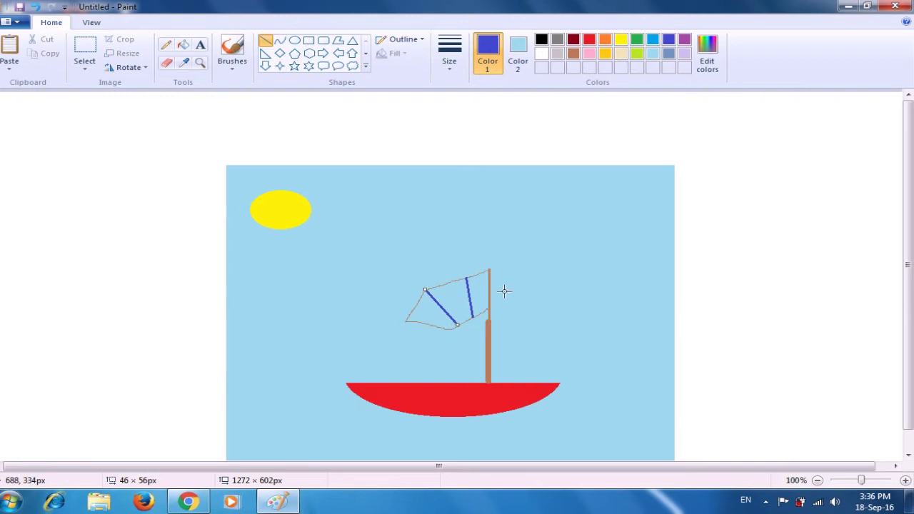
pyautogui.click(546, 243)
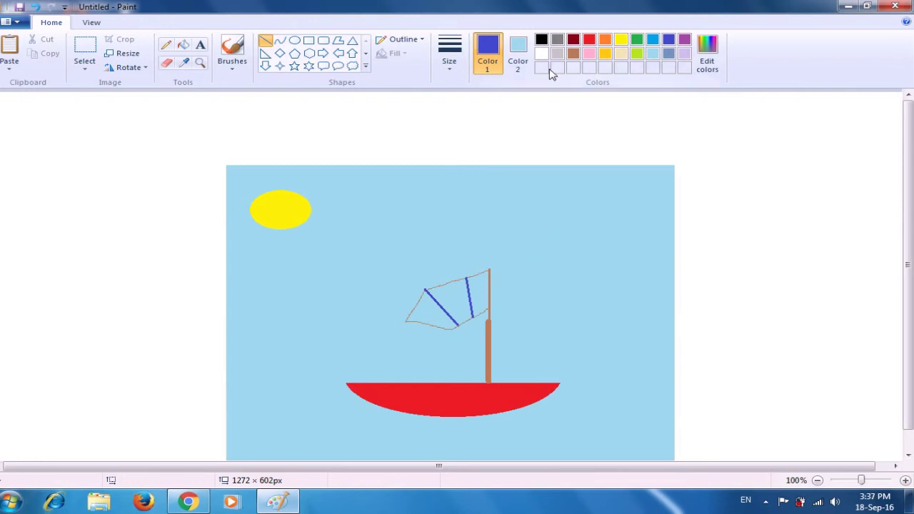
# - Draw a straight brown line from the sail's outer tip down to the thick section of the mast
pyautogui.click(573, 53)
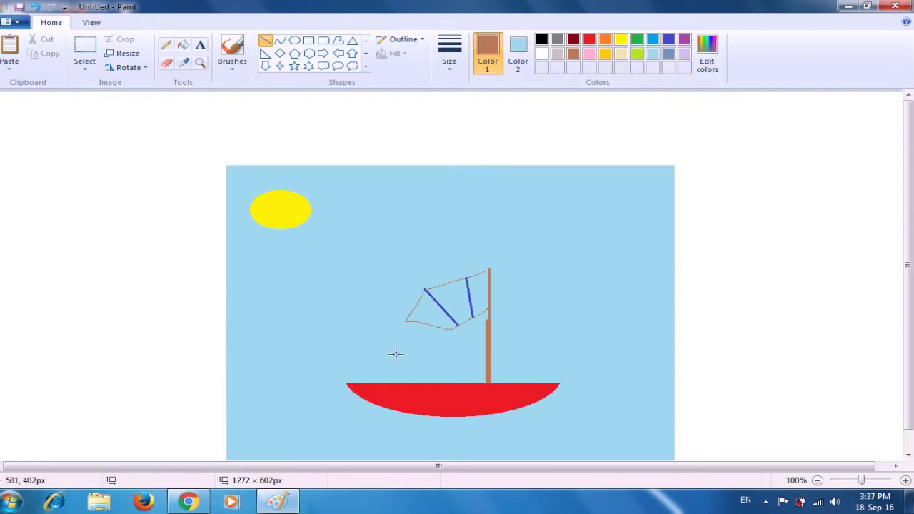
pyautogui.moveTo(405, 322); pyautogui.dragTo(484, 348)
pyautogui.moveTo(485, 347); pyautogui.dragTo(488, 348)
pyautogui.click(547, 251)
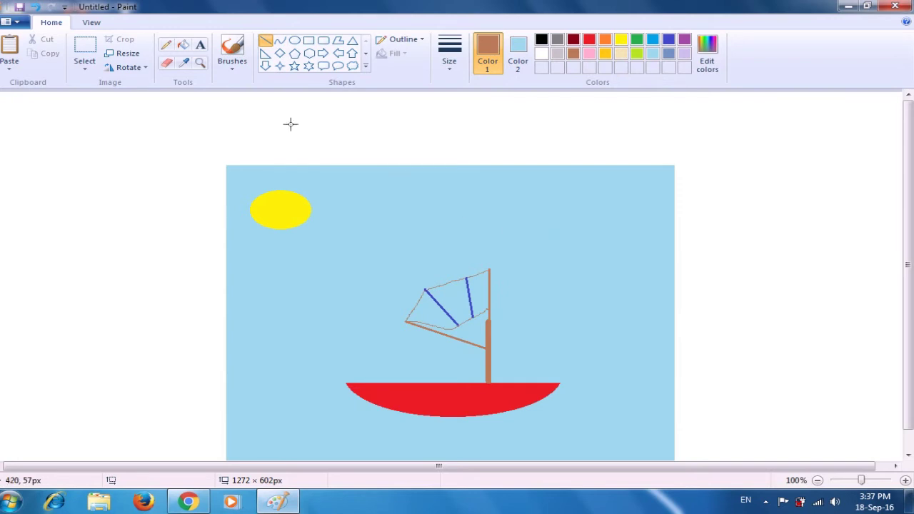
# - Fill the sail's two outer stripes with light gray and its middle stripe with red
pyautogui.click(184, 46)
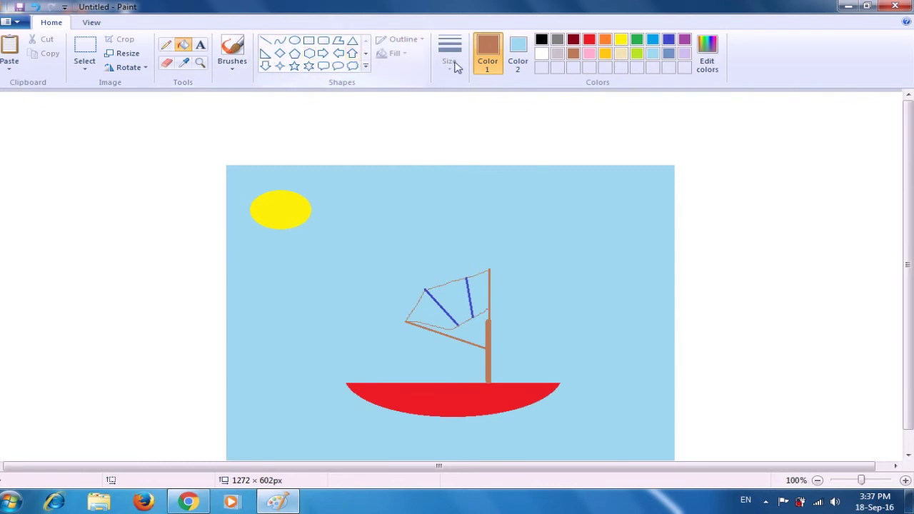
pyautogui.click(557, 53)
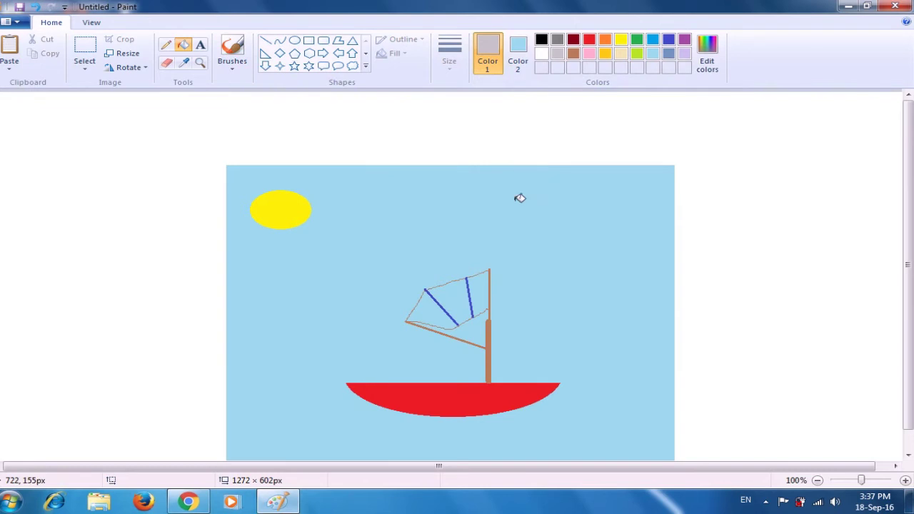
pyautogui.click(485, 283)
pyautogui.click(461, 296)
pyautogui.click(436, 307)
pyautogui.click(589, 41)
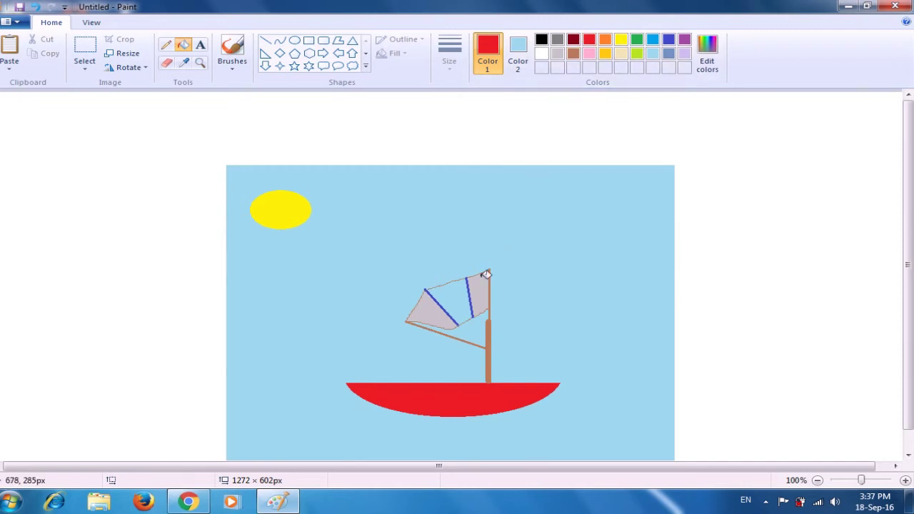
pyautogui.click(462, 293)
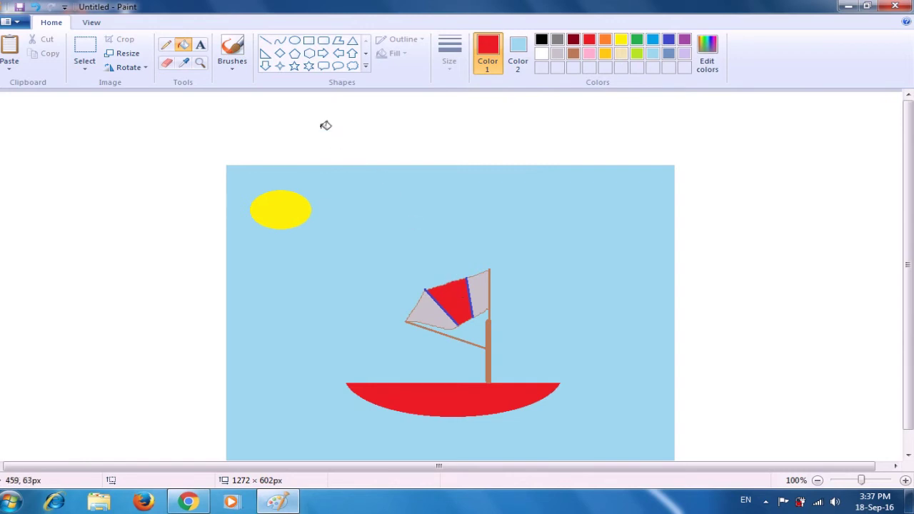
# - Scribble blue water with a grainy textured brush across the canvas's full width, overlapping the bottom edge of the red hull
pyautogui.click(232, 71)
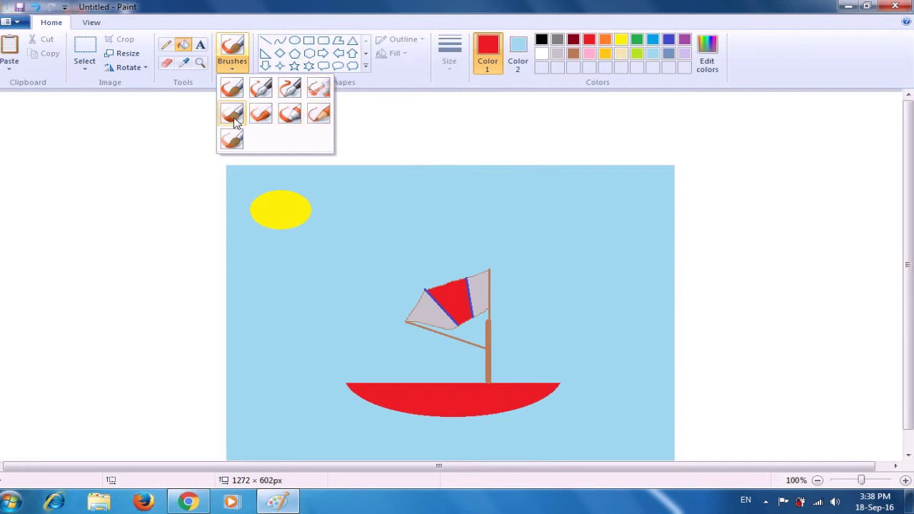
pyautogui.click(312, 98)
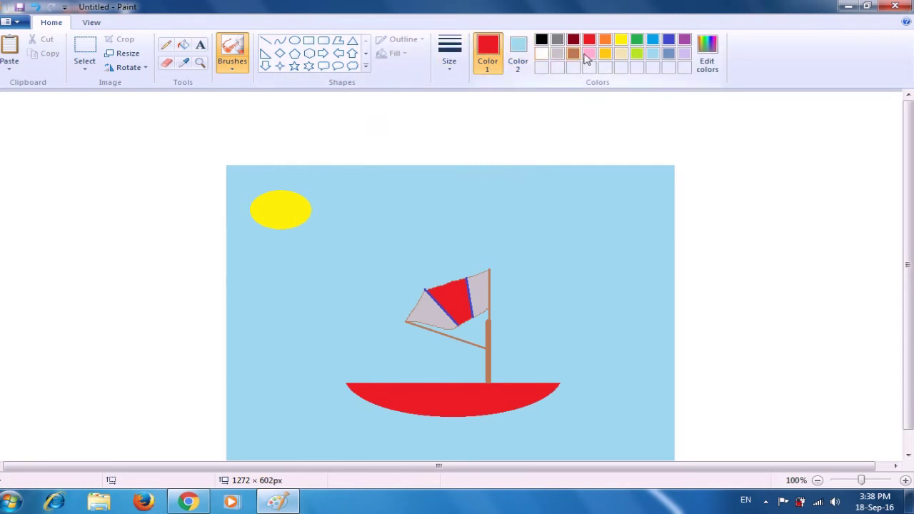
pyautogui.click(667, 42)
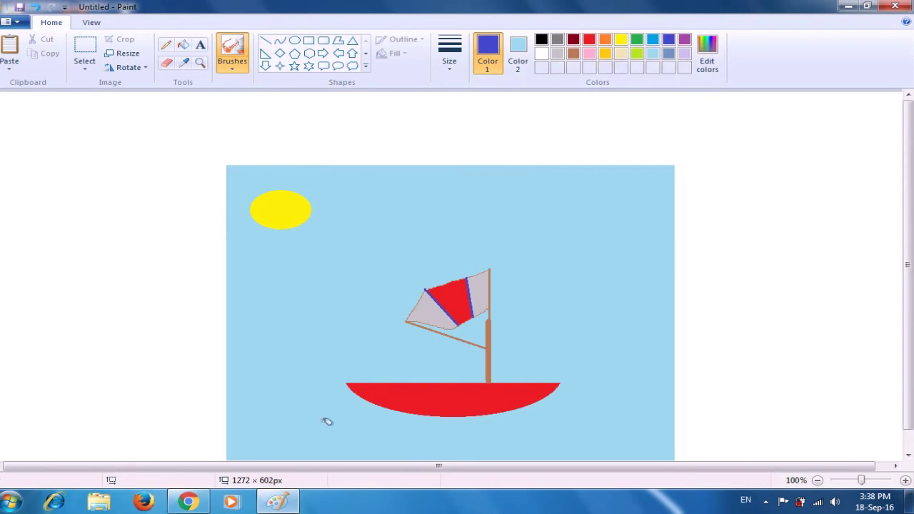
pyautogui.moveTo(286, 421)
pyautogui.mouseDown()
pyautogui.moveTo(625, 428)
pyautogui.moveTo(668, 449)
pyautogui.moveTo(282, 442)
pyautogui.moveTo(249, 455)
pyautogui.moveTo(237, 437)
pyautogui.moveTo(244, 419)
pyautogui.moveTo(512, 419)
pyautogui.moveTo(639, 406)
pyautogui.moveTo(668, 450)
pyautogui.moveTo(602, 422)
pyautogui.moveTo(619, 410)
pyautogui.moveTo(615, 447)
pyautogui.moveTo(330, 426)
pyautogui.moveTo(293, 437)
pyautogui.moveTo(398, 434)
pyautogui.moveTo(385, 442)
pyautogui.moveTo(539, 448)
pyautogui.moveTo(528, 453)
pyautogui.moveTo(521, 449)
pyautogui.moveTo(616, 434)
pyautogui.moveTo(669, 410)
pyautogui.moveTo(676, 454)
pyautogui.moveTo(669, 428)
pyautogui.moveTo(666, 462)
pyautogui.moveTo(604, 459)
pyautogui.moveTo(596, 430)
pyautogui.moveTo(416, 410)
pyautogui.moveTo(628, 414)
pyautogui.moveTo(243, 436)
pyautogui.moveTo(234, 427)
pyautogui.moveTo(302, 407)
pyautogui.moveTo(460, 412)
pyautogui.moveTo(254, 429)
pyautogui.moveTo(393, 425)
pyautogui.moveTo(343, 437)
pyautogui.moveTo(420, 419)
pyautogui.moveTo(492, 429)
pyautogui.moveTo(507, 412)
pyautogui.moveTo(559, 412)
pyautogui.moveTo(537, 407)
pyautogui.moveTo(672, 411)
pyautogui.mouseUp()
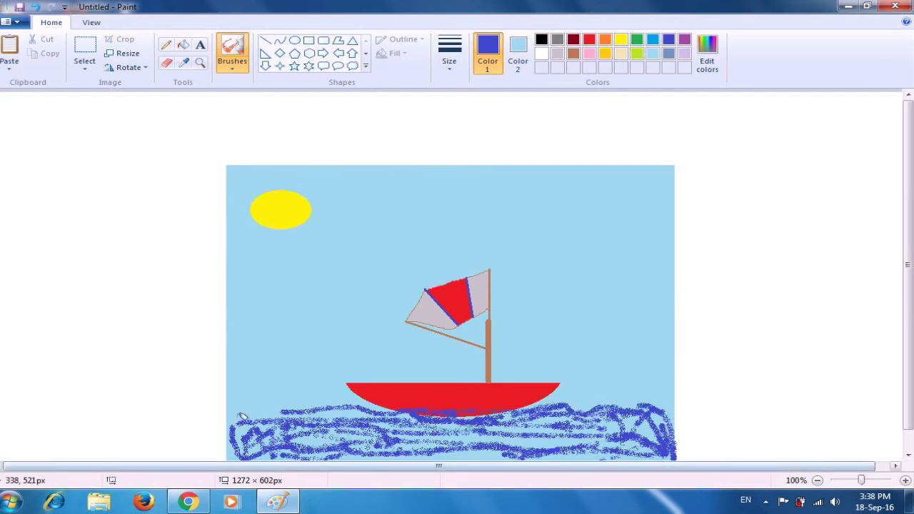
pyautogui.moveTo(240, 427)
pyautogui.mouseDown()
pyautogui.moveTo(277, 407)
pyautogui.moveTo(383, 400)
pyautogui.moveTo(449, 414)
pyautogui.moveTo(269, 449)
pyautogui.moveTo(291, 428)
pyautogui.moveTo(343, 411)
pyautogui.moveTo(317, 418)
pyautogui.moveTo(364, 428)
pyautogui.moveTo(335, 430)
pyautogui.moveTo(394, 434)
pyautogui.moveTo(568, 437)
pyautogui.moveTo(415, 447)
pyautogui.moveTo(522, 445)
pyautogui.moveTo(429, 457)
pyautogui.moveTo(636, 433)
pyautogui.moveTo(624, 438)
pyautogui.moveTo(633, 463)
pyautogui.moveTo(590, 449)
pyautogui.moveTo(539, 461)
pyautogui.moveTo(556, 450)
pyautogui.moveTo(606, 457)
pyautogui.moveTo(523, 437)
pyautogui.moveTo(336, 449)
pyautogui.moveTo(251, 441)
pyautogui.moveTo(241, 419)
pyautogui.moveTo(316, 418)
pyautogui.moveTo(386, 449)
pyautogui.moveTo(355, 456)
pyautogui.moveTo(437, 449)
pyautogui.moveTo(364, 410)
pyautogui.moveTo(503, 432)
pyautogui.moveTo(558, 422)
pyautogui.moveTo(562, 434)
pyautogui.moveTo(428, 458)
pyautogui.moveTo(301, 443)
pyautogui.moveTo(273, 457)
pyautogui.moveTo(609, 413)
pyautogui.moveTo(614, 422)
pyautogui.moveTo(648, 424)
pyautogui.moveTo(665, 446)
pyautogui.moveTo(651, 456)
pyautogui.moveTo(606, 443)
pyautogui.moveTo(620, 444)
pyautogui.moveTo(544, 443)
pyautogui.moveTo(643, 413)
pyautogui.moveTo(671, 427)
pyautogui.moveTo(657, 451)
pyautogui.moveTo(624, 460)
pyautogui.moveTo(646, 453)
pyautogui.moveTo(529, 457)
pyautogui.moveTo(437, 438)
pyautogui.moveTo(533, 434)
pyautogui.moveTo(430, 443)
pyautogui.mouseUp()
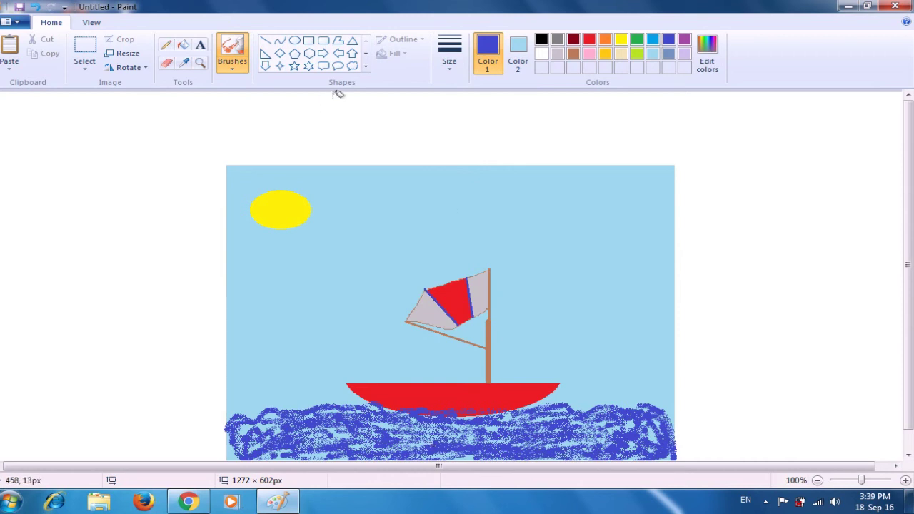
# - Add short, roughly horizontal white wave highlights over the blue water with the same brush
pyautogui.click(541, 53)
pyautogui.moveTo(481, 443)
pyautogui.mouseDown()
pyautogui.moveTo(443, 445)
pyautogui.moveTo(452, 440)
pyautogui.moveTo(483, 447)
pyautogui.moveTo(438, 452)
pyautogui.moveTo(542, 444)
pyautogui.moveTo(496, 420)
pyautogui.moveTo(526, 417)
pyautogui.moveTo(585, 418)
pyautogui.moveTo(637, 439)
pyautogui.mouseUp()
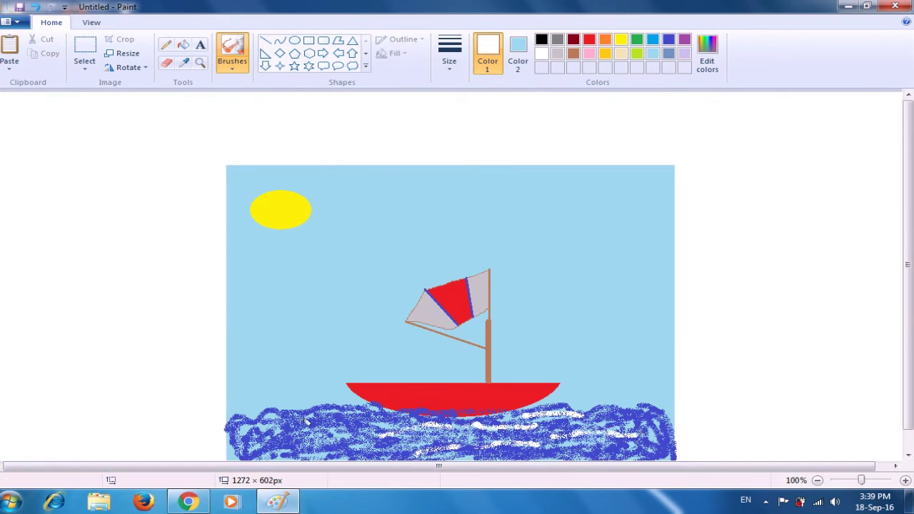
pyautogui.moveTo(369, 416)
pyautogui.mouseDown()
pyautogui.moveTo(324, 421)
pyautogui.moveTo(384, 427)
pyautogui.moveTo(300, 444)
pyautogui.moveTo(381, 437)
pyautogui.mouseUp()
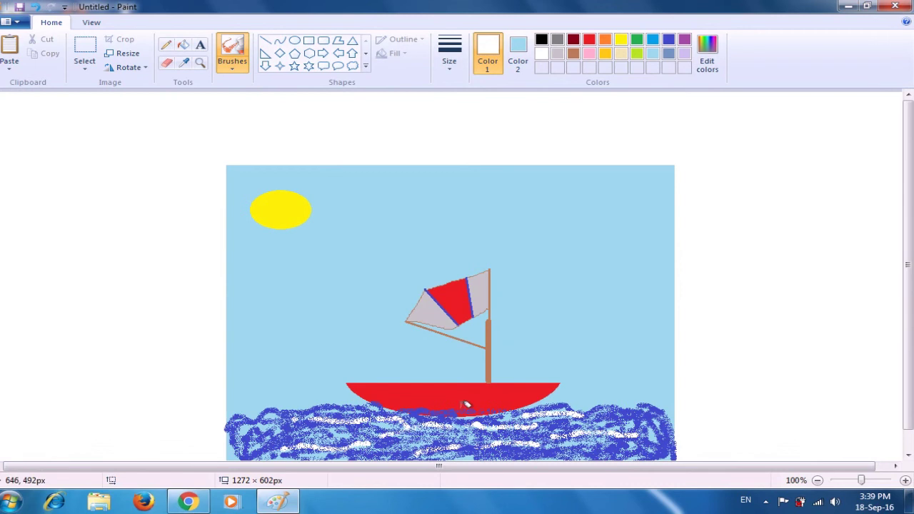